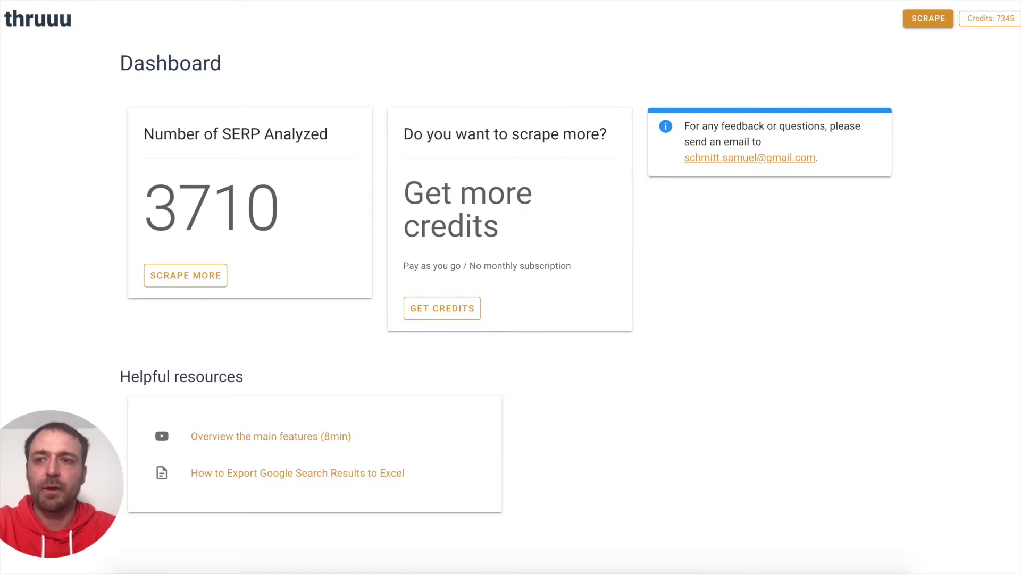
Open thruuu's side navigation drawer from the dashboard's hamburger icon.
click(37, 19)
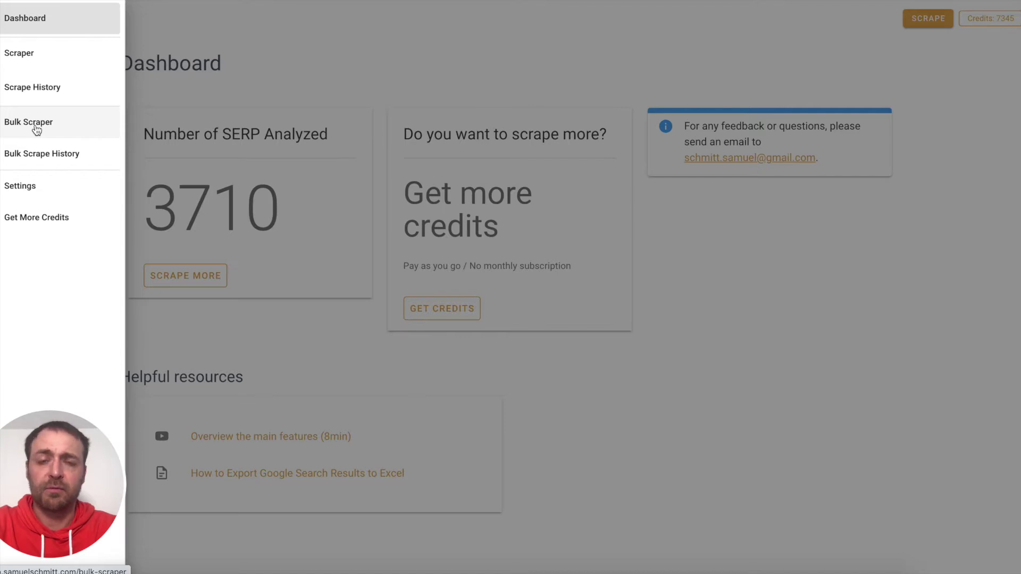
On the Bulk Scraper page, enter the keywords seo agency, lead nurturing and b2b blog, one per line.
click(36, 130)
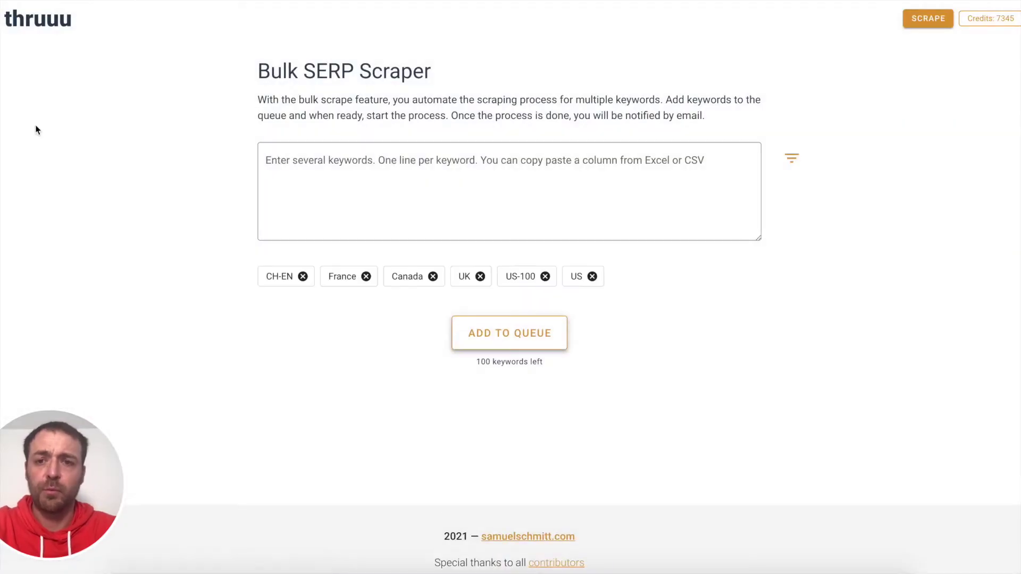
click(402, 157)
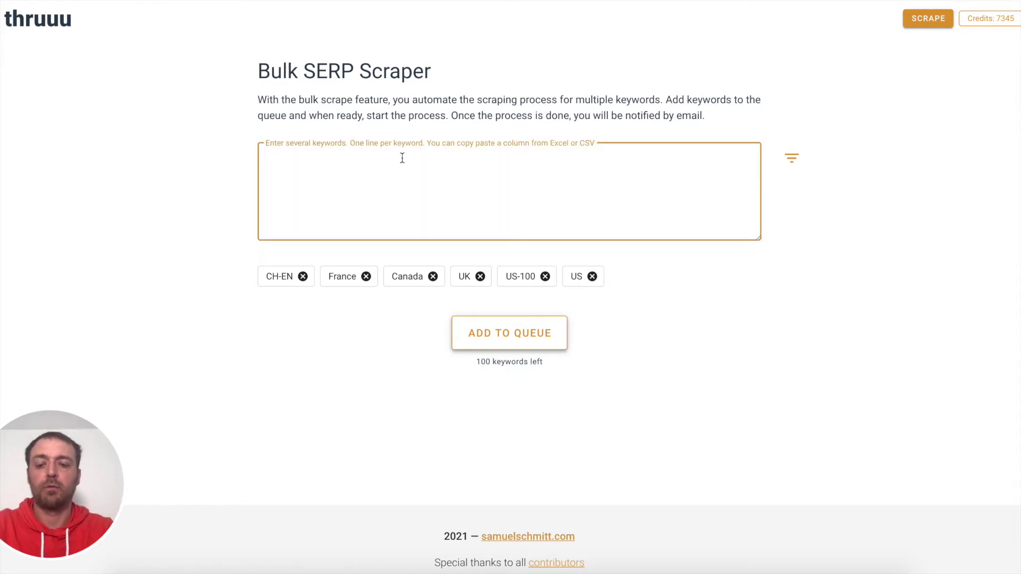
text(seo)
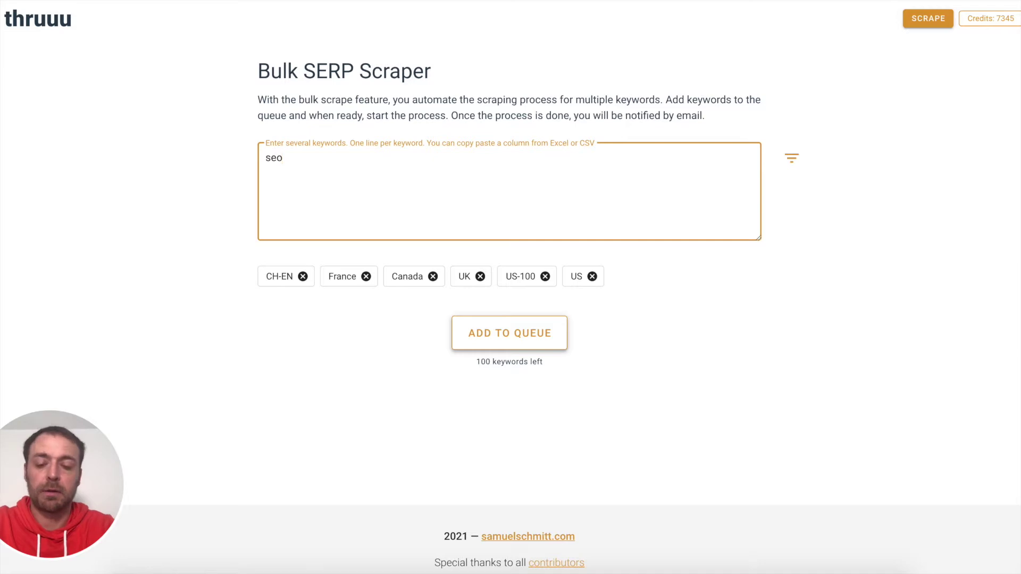
text( agency)
key(Return)
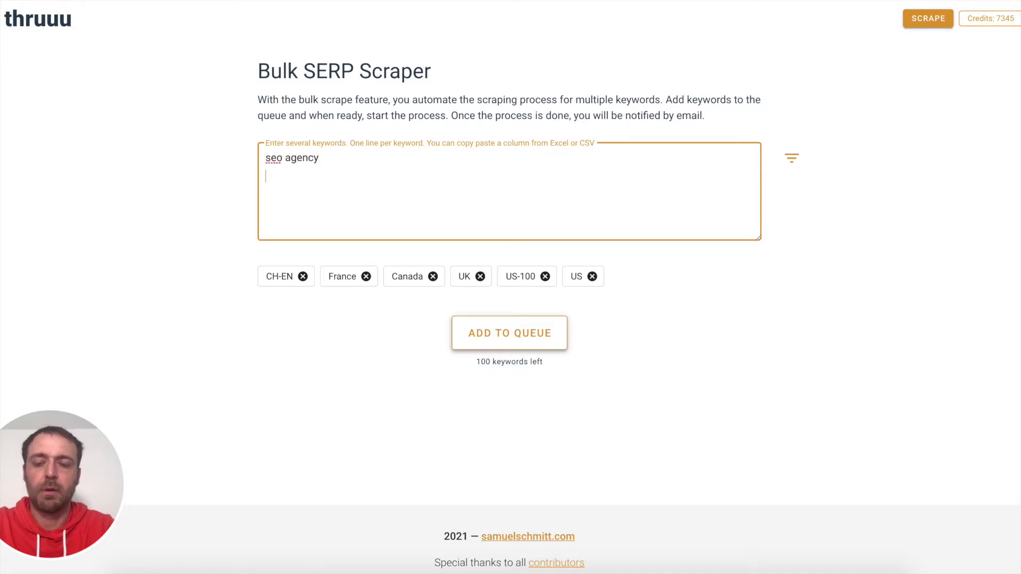
text(le)
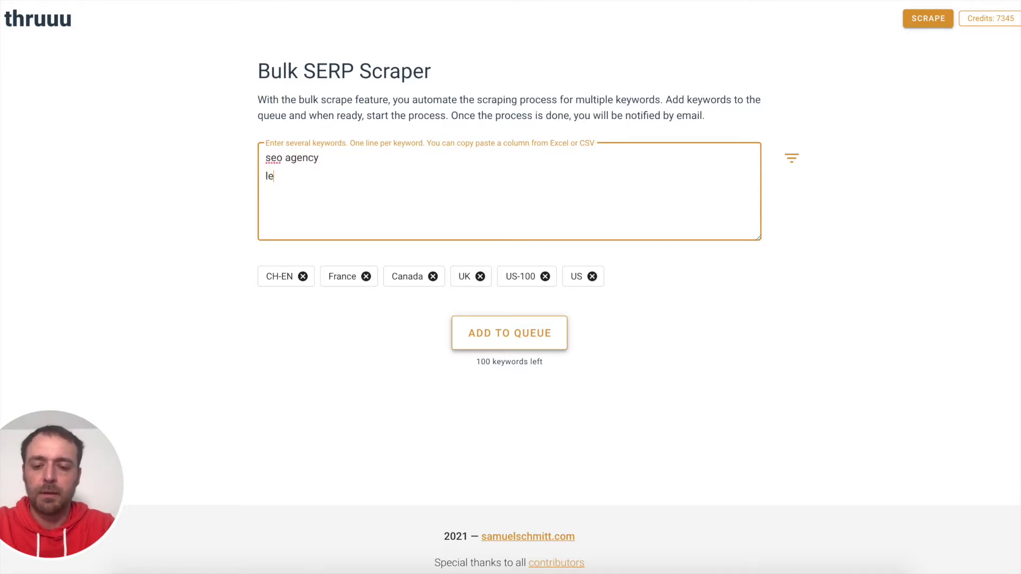
text(ad nurturing)
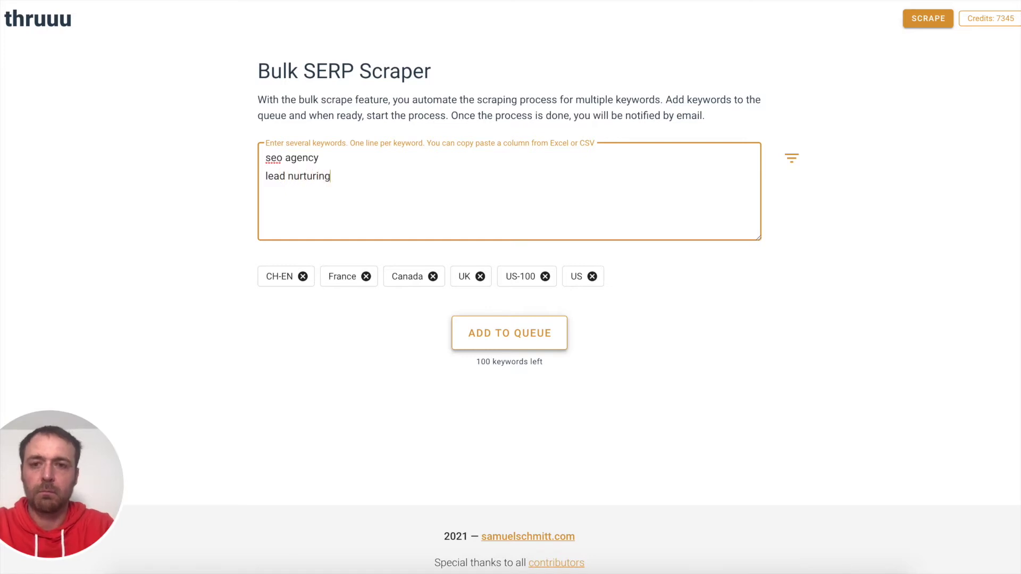
key(Return)
text(b2)
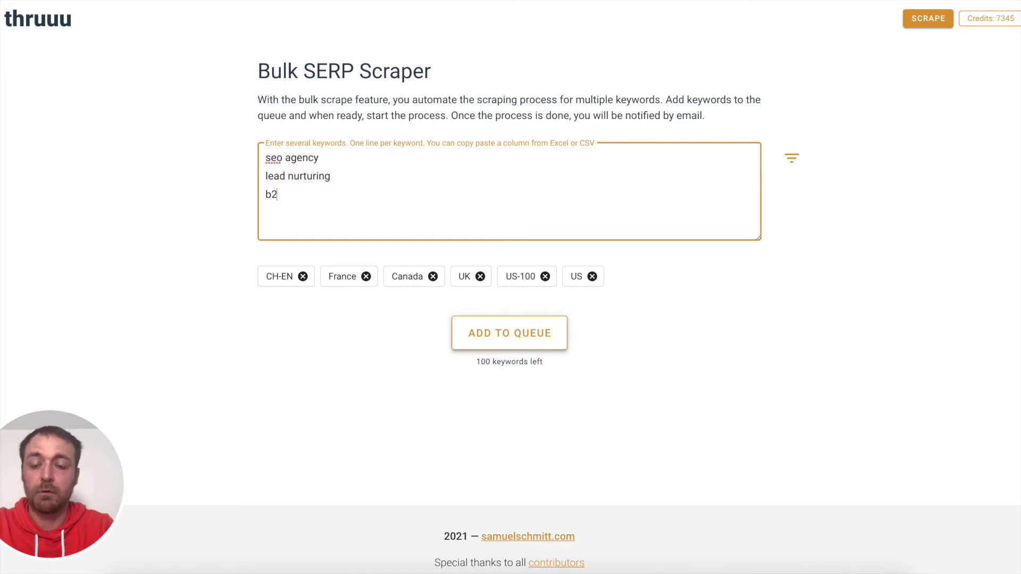
text(b blog)
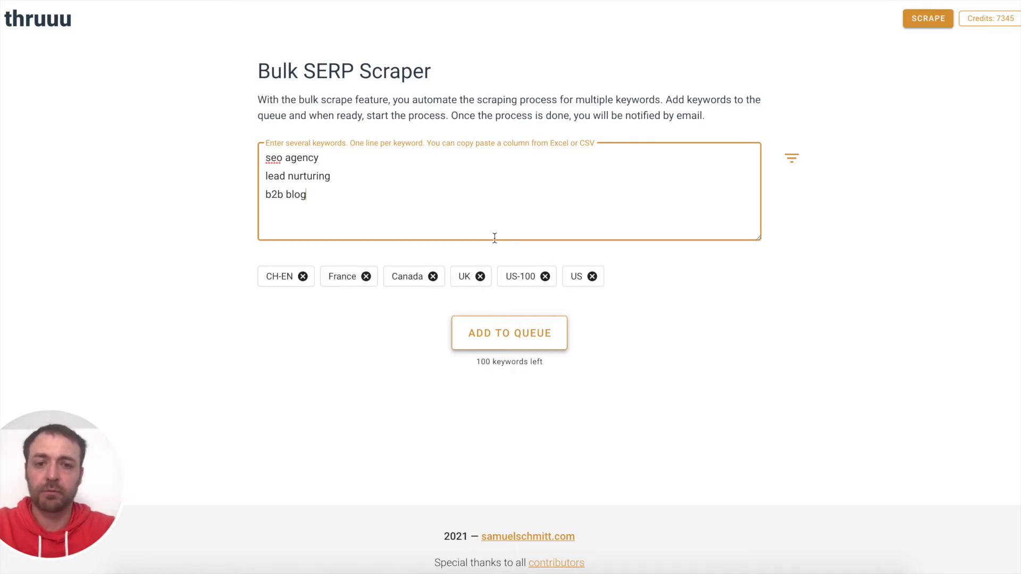
Queue the three keywords with the US preset (English, desktop, 10 results) for 3 credits.
click(349, 279)
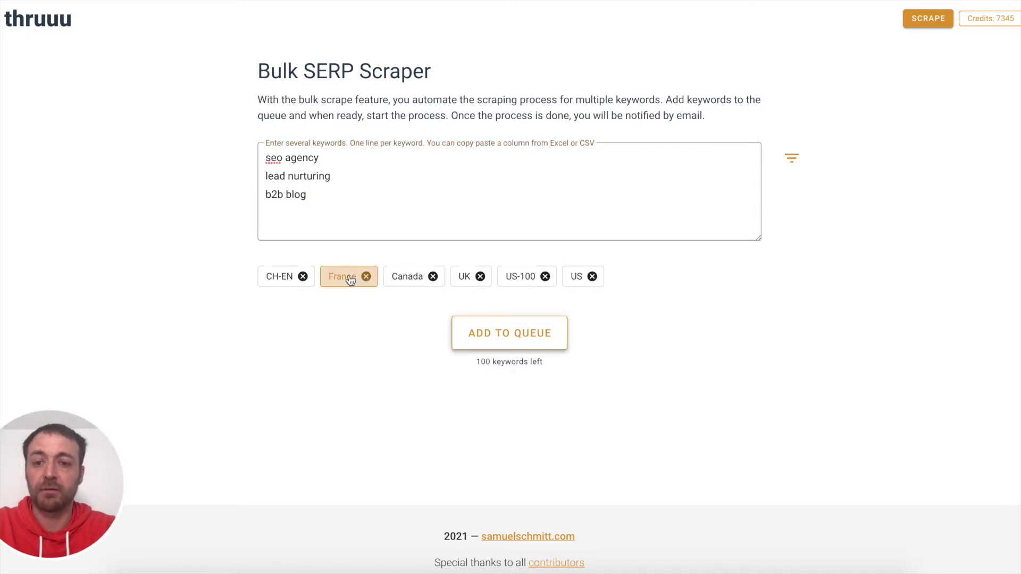
click(576, 282)
click(792, 158)
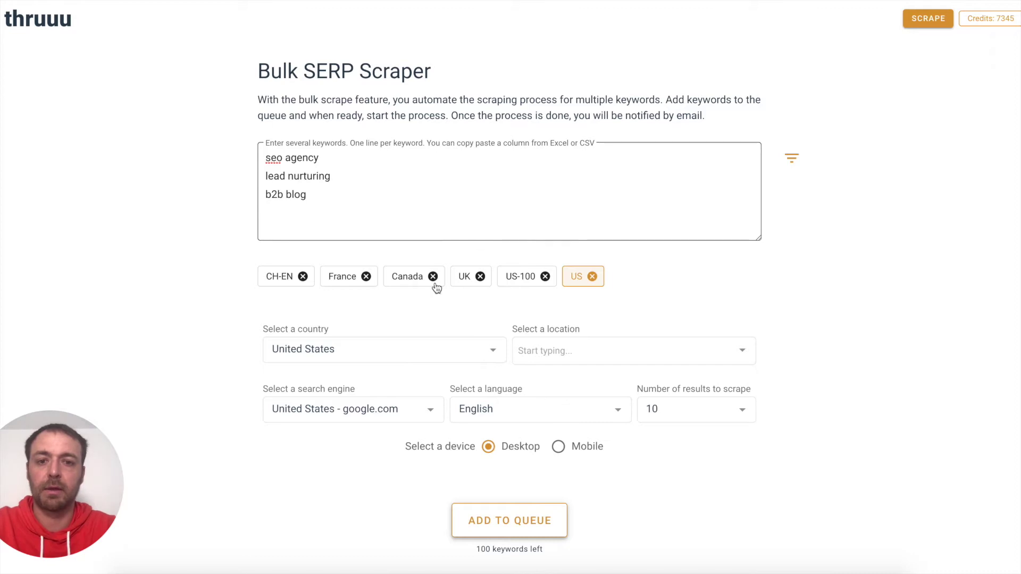
click(793, 161)
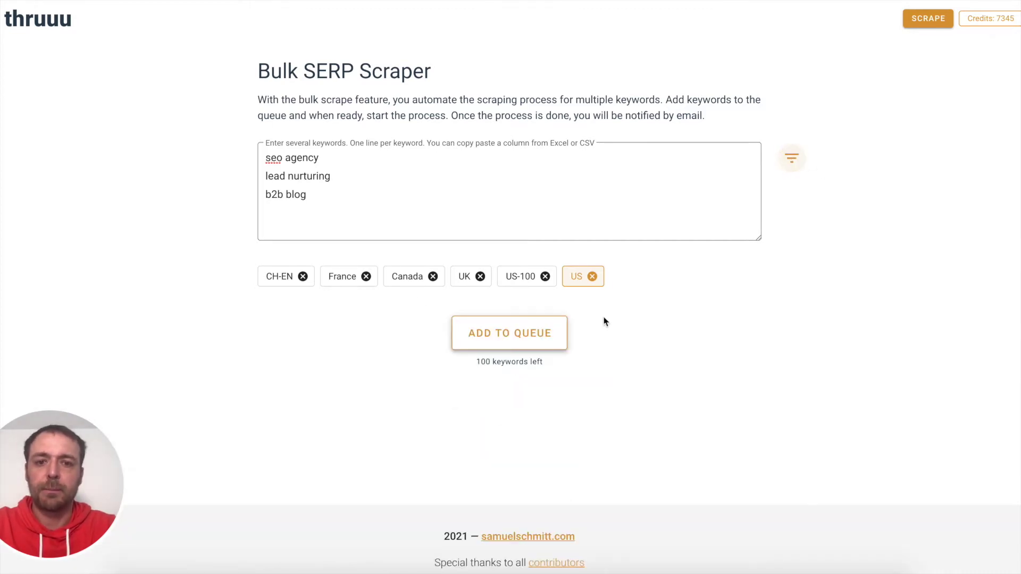
click(510, 333)
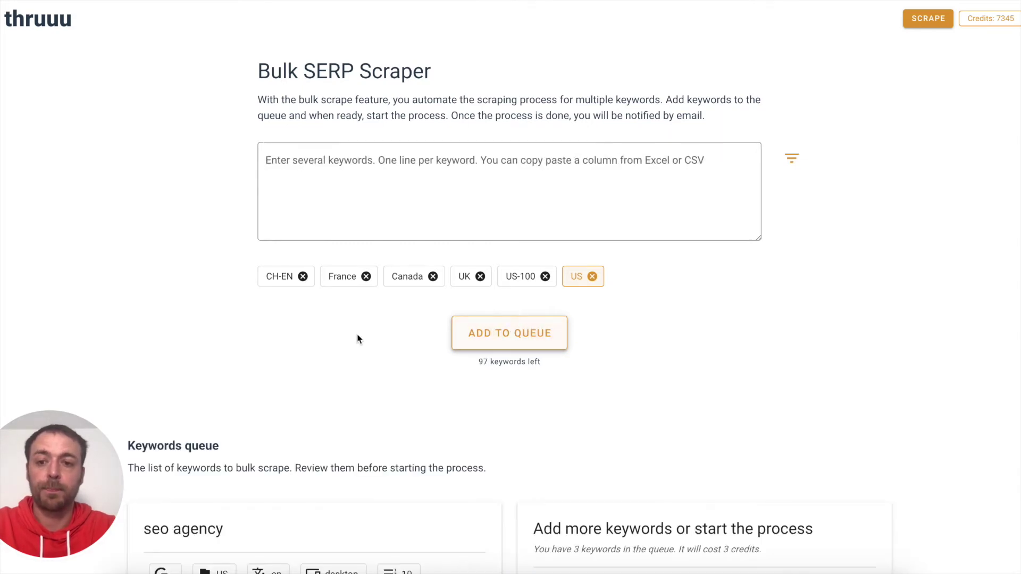
scroll(358, 338, down, 5)
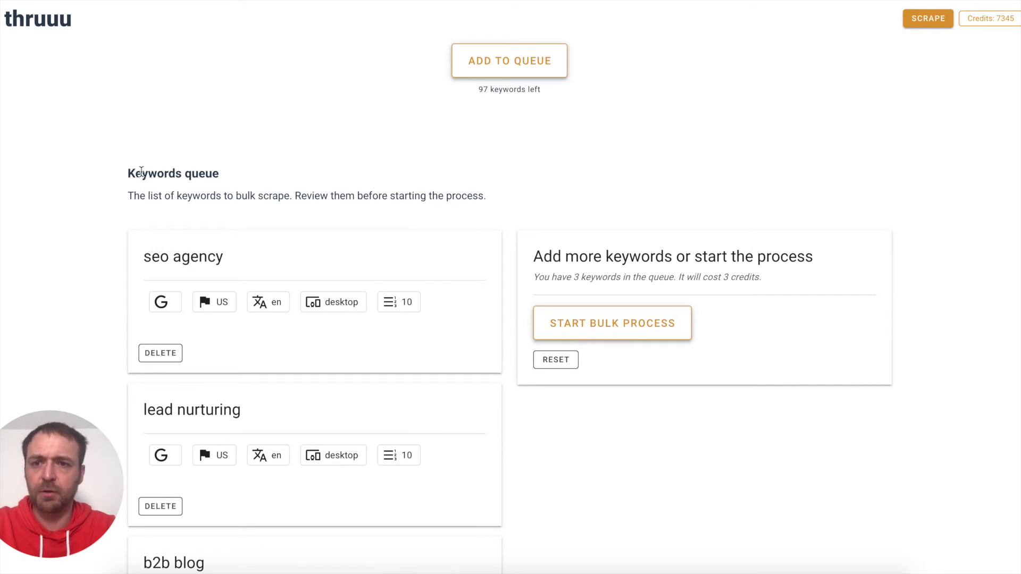
scroll(207, 252, down, 1)
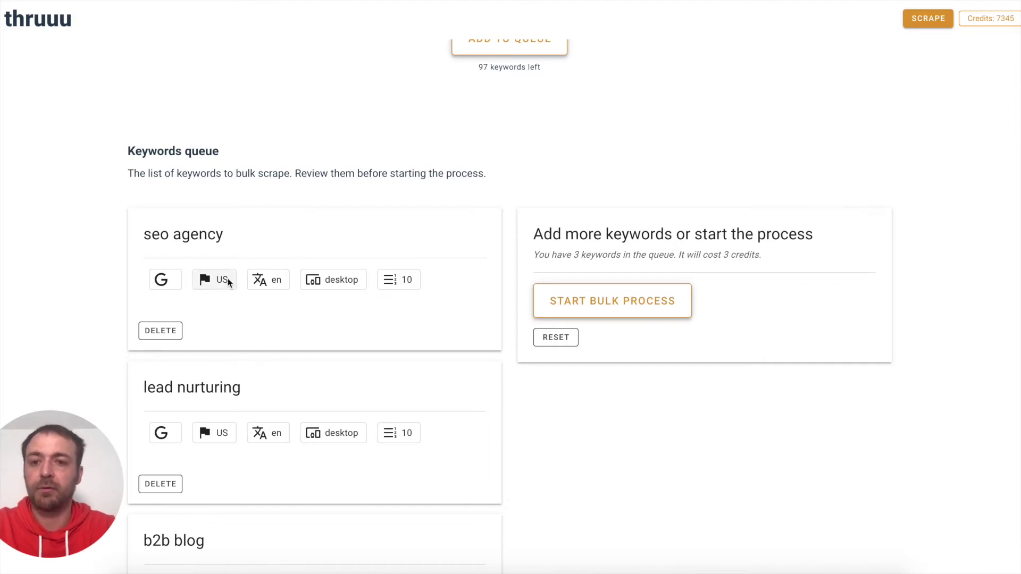
scroll(287, 282, down, 2)
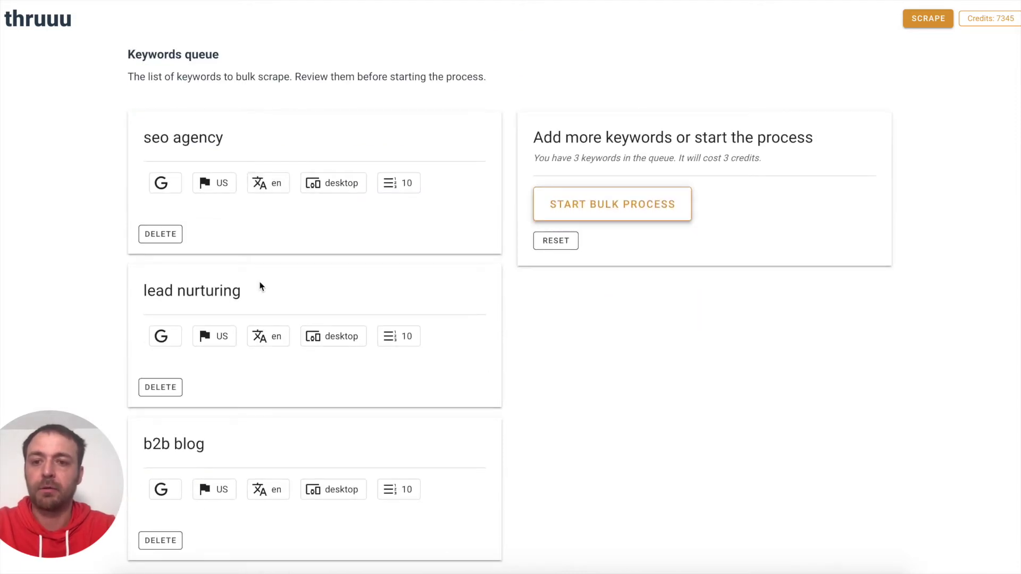
scroll(261, 286, down, 2)
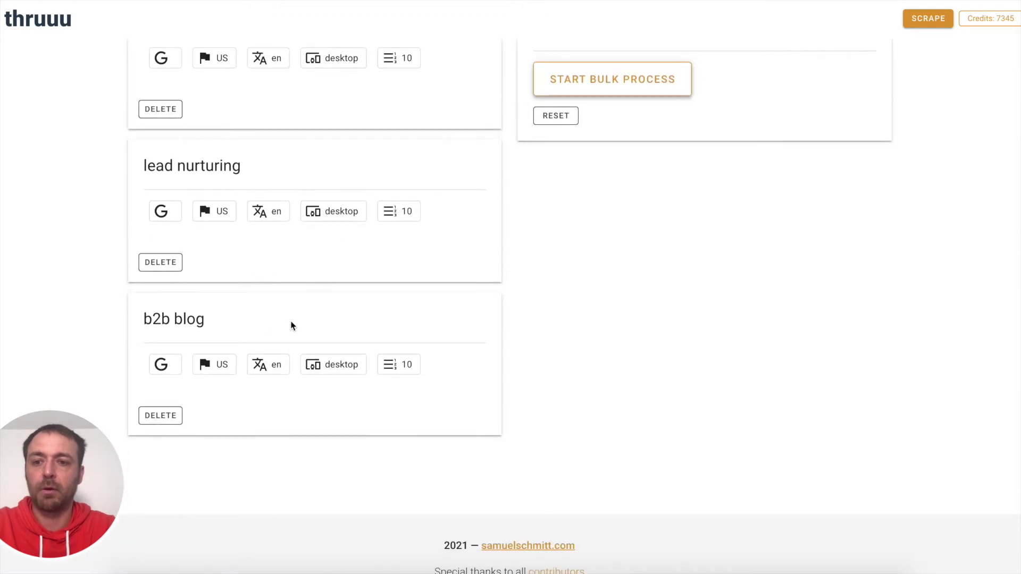
scroll(327, 347, up, 10)
Queue 'backlink strategy' for France on mobile with 30 results, bringing the total to 4 credits.
click(402, 200)
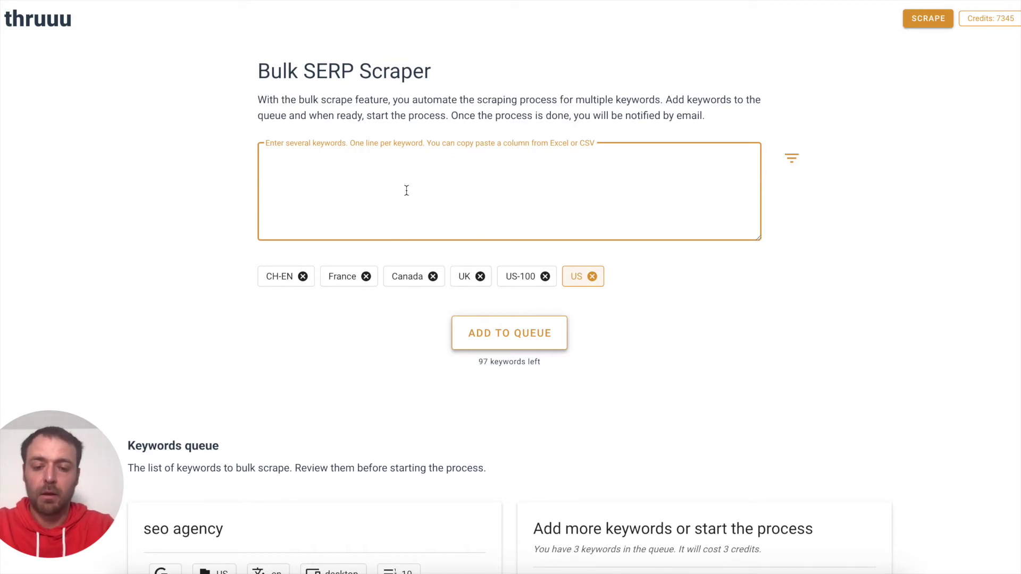
text(back)
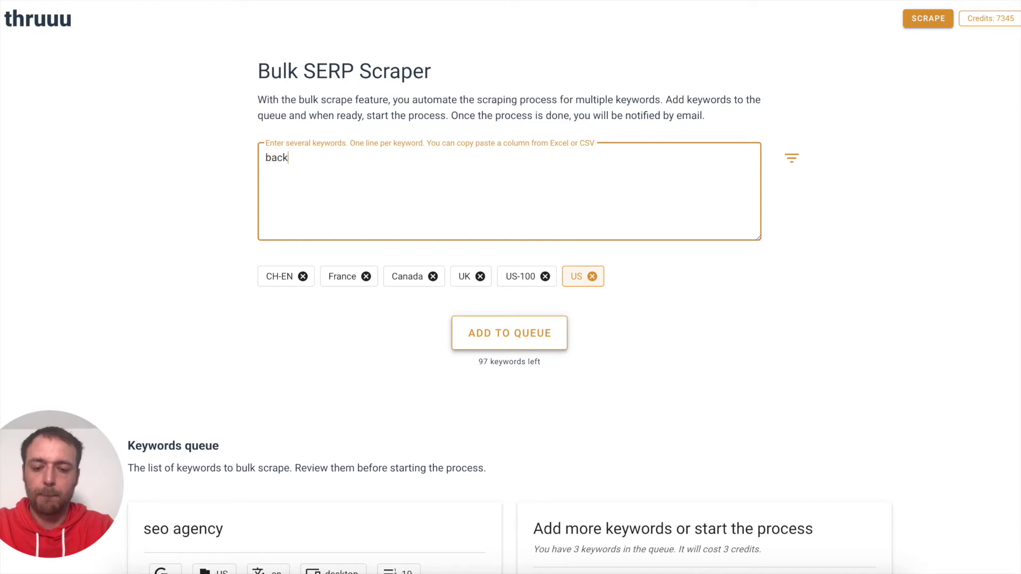
text(link )
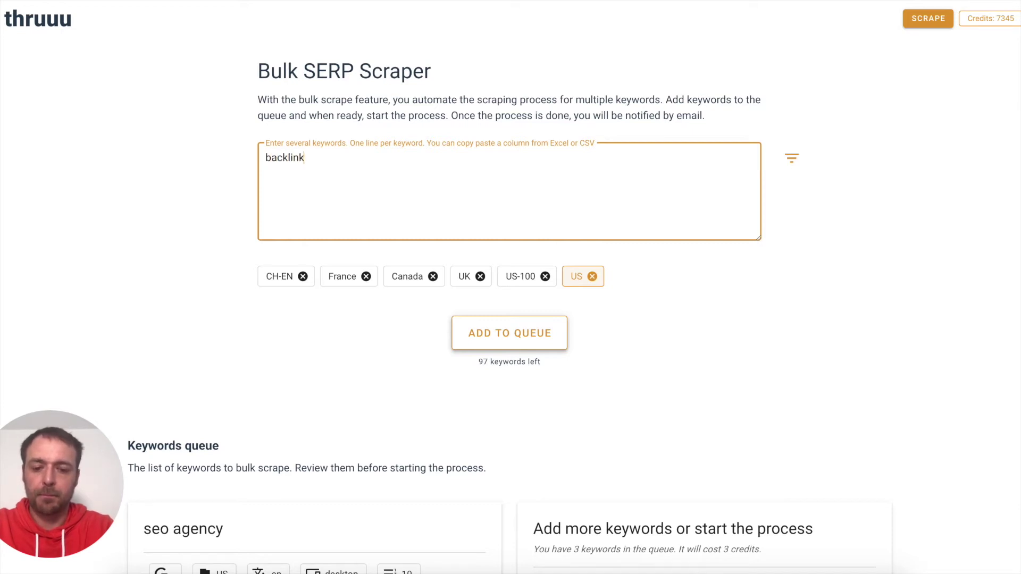
text(str)
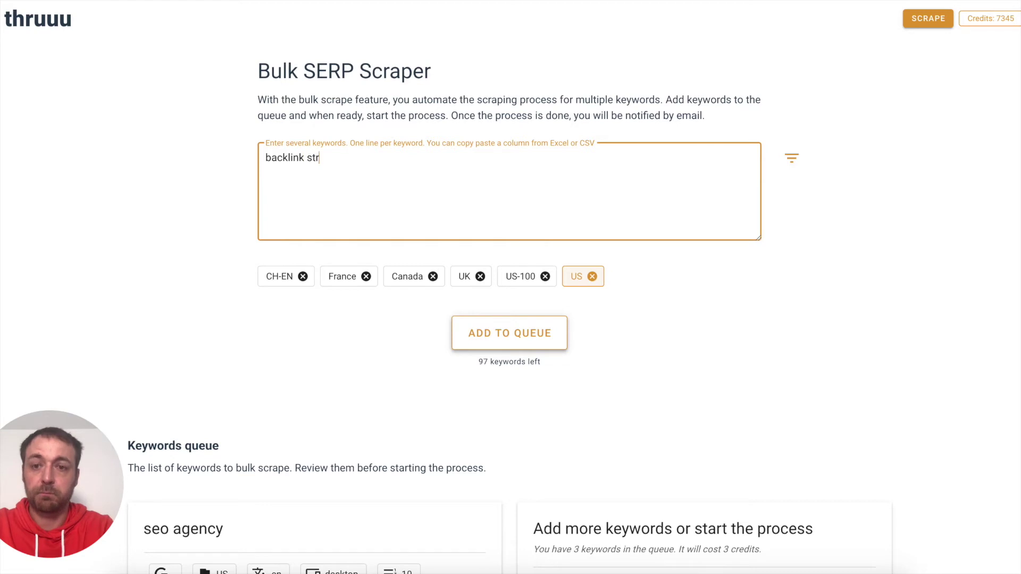
text(ategy)
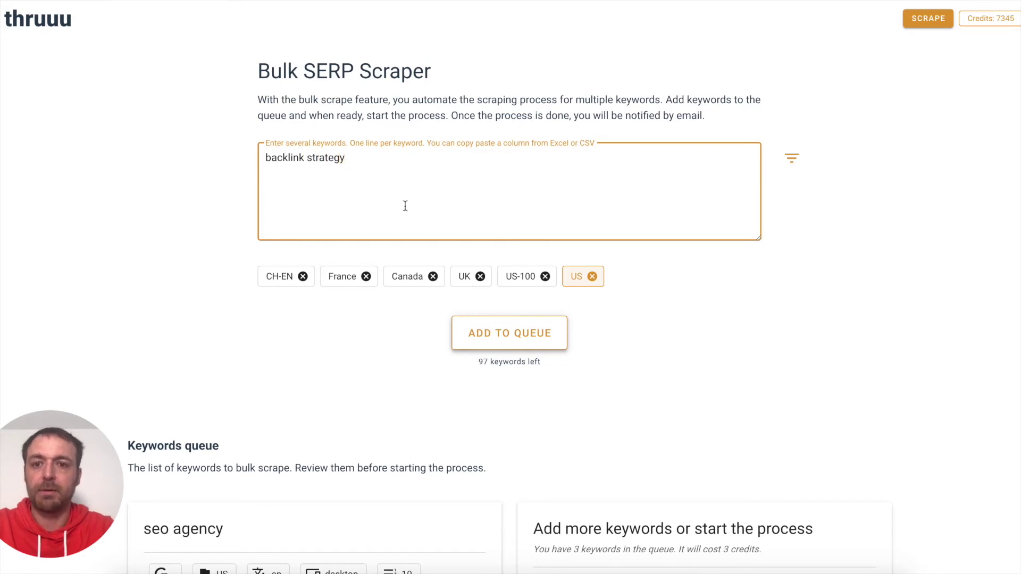
click(340, 279)
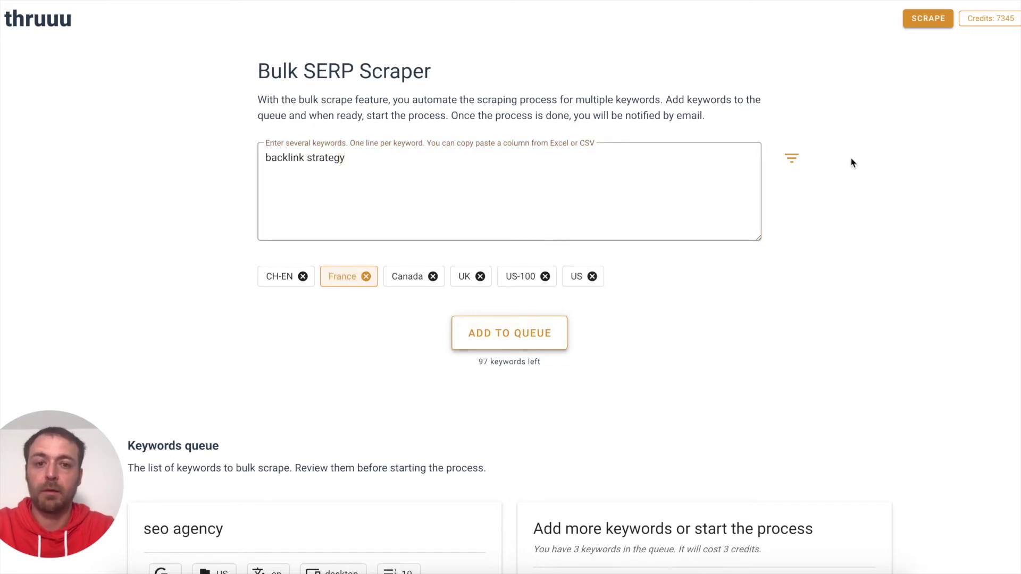
click(793, 158)
click(671, 413)
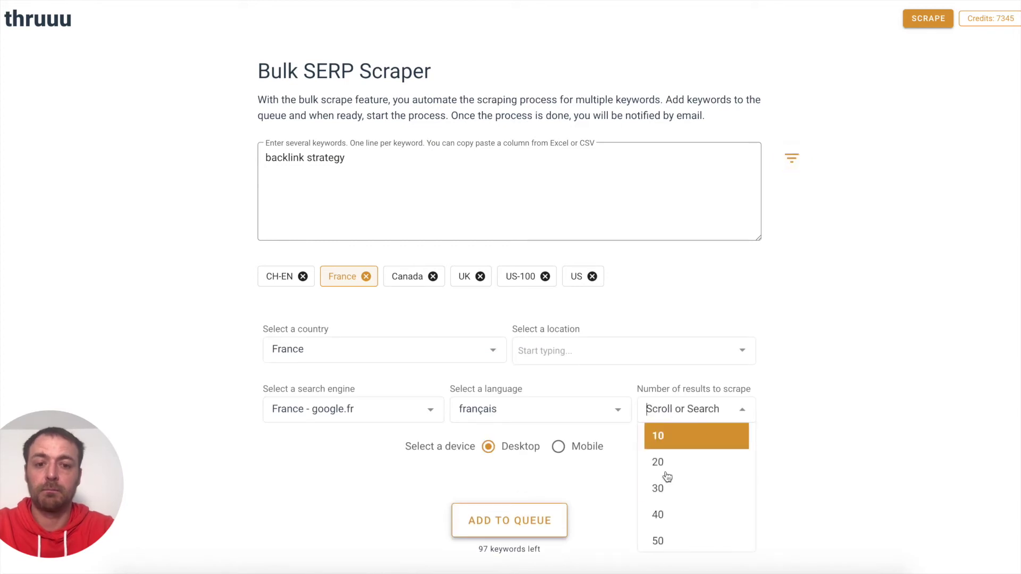
click(662, 494)
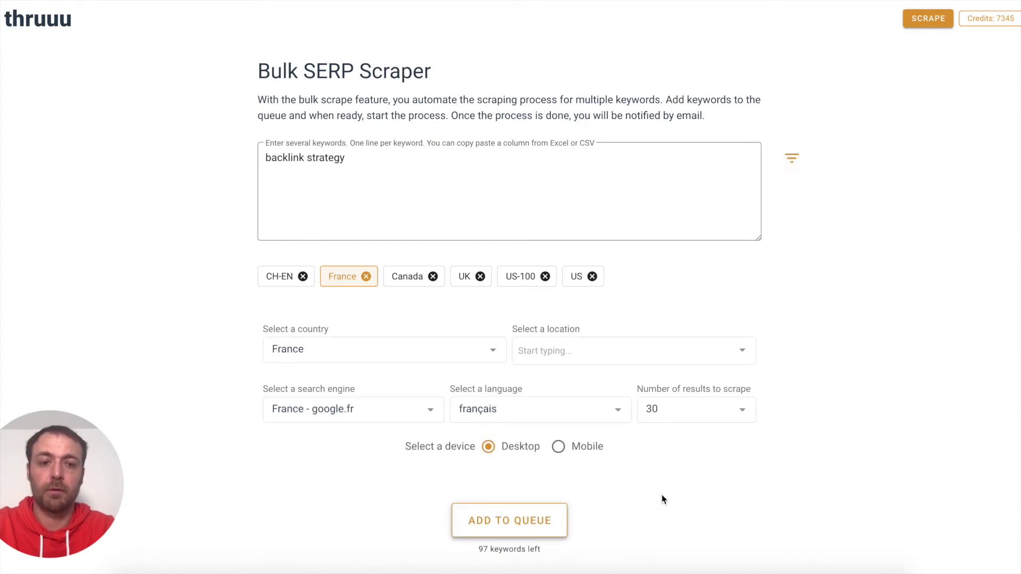
click(558, 446)
click(523, 505)
scroll(793, 287, down, 5)
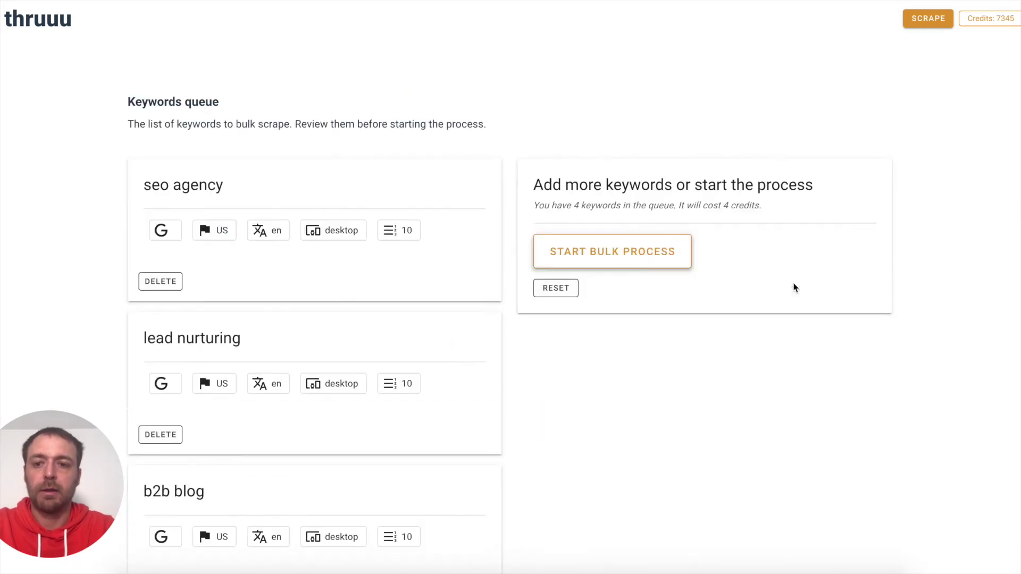
Review the four queued keyword cards and start the bulk scrape process.
scroll(617, 314, down, 5)
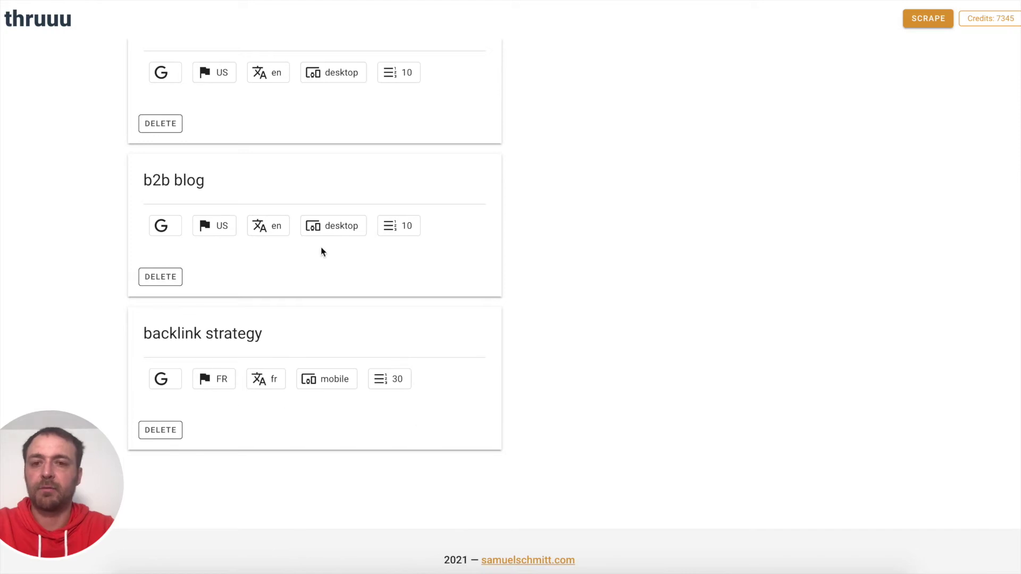
scroll(322, 248, up, 5)
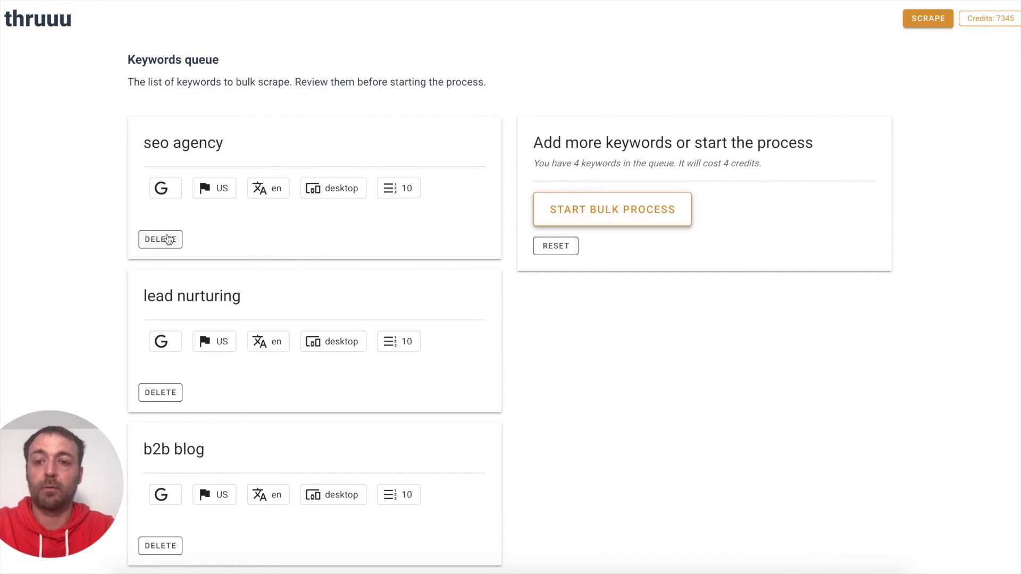
scroll(166, 239, down, 2)
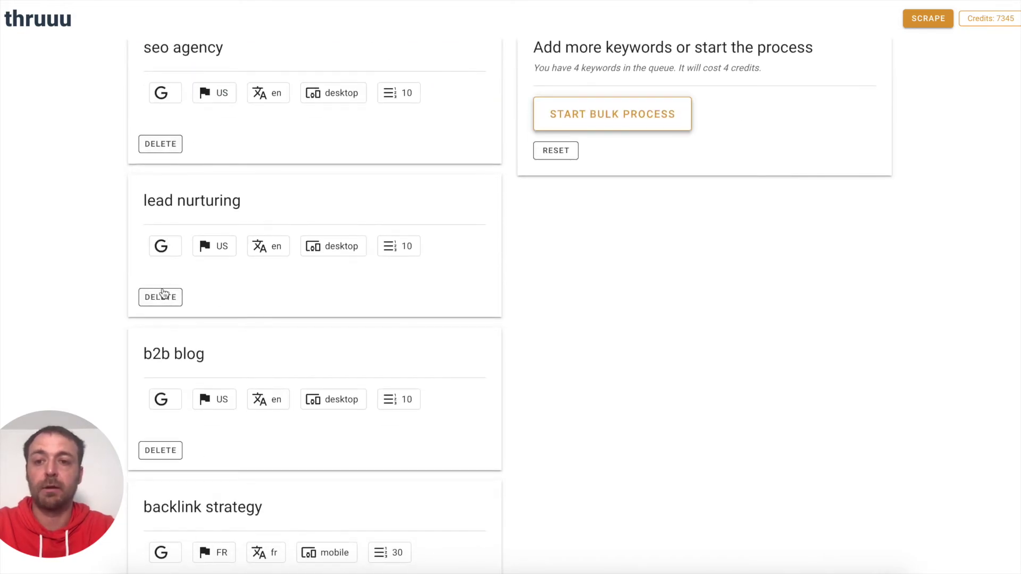
scroll(363, 267, up, 2)
scroll(674, 335, up, 1)
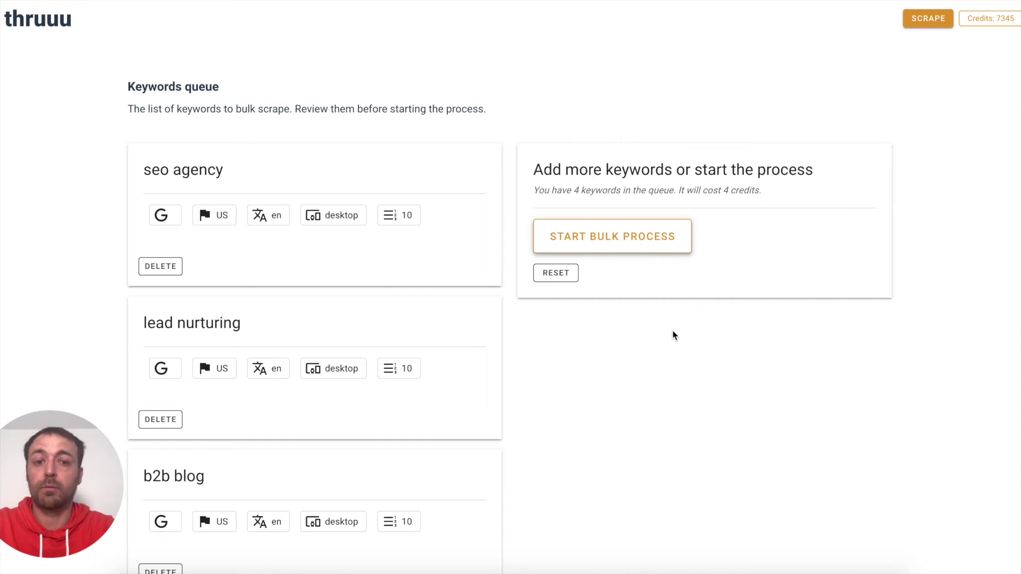
click(623, 247)
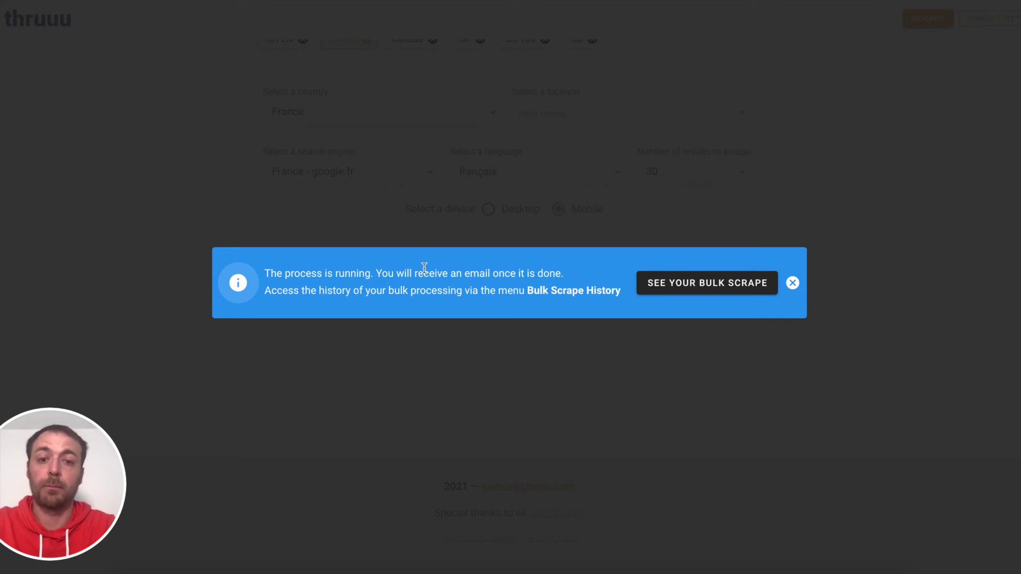
Browse the Bulk SERP Scrape History, where the new four-keyword seo agency bulk shows In Progress.
click(713, 282)
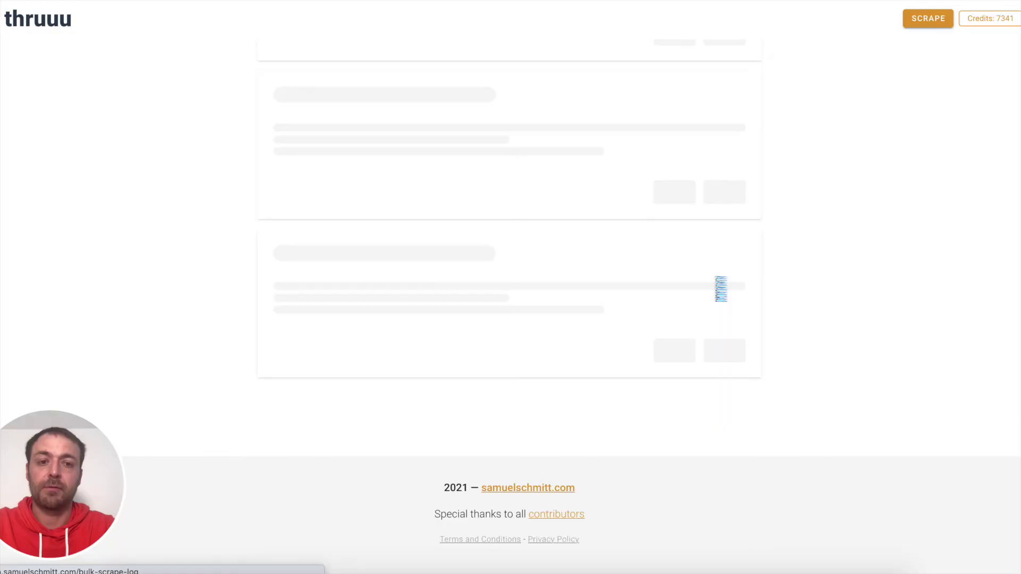
scroll(790, 251, up, 5)
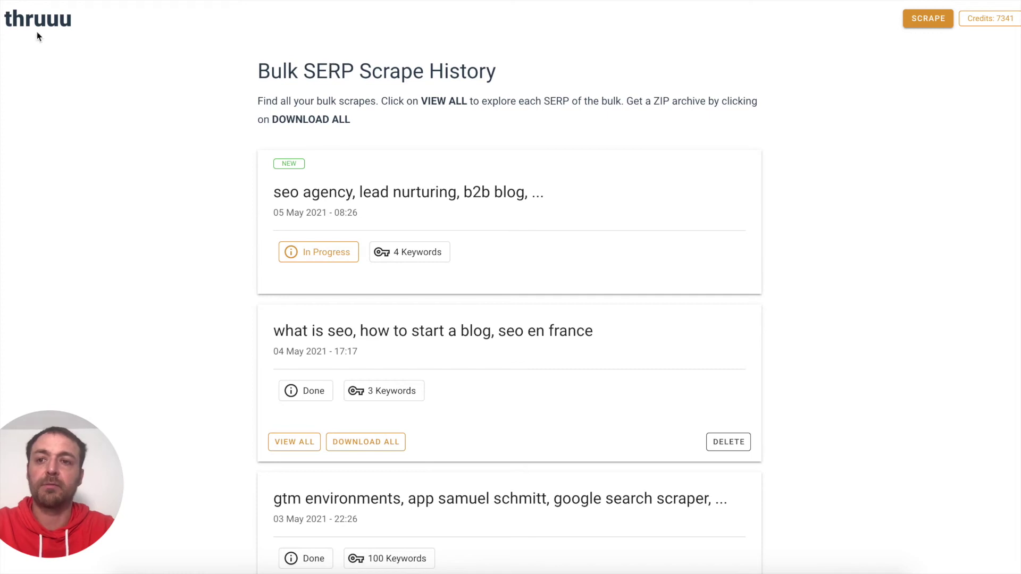
click(8, 26)
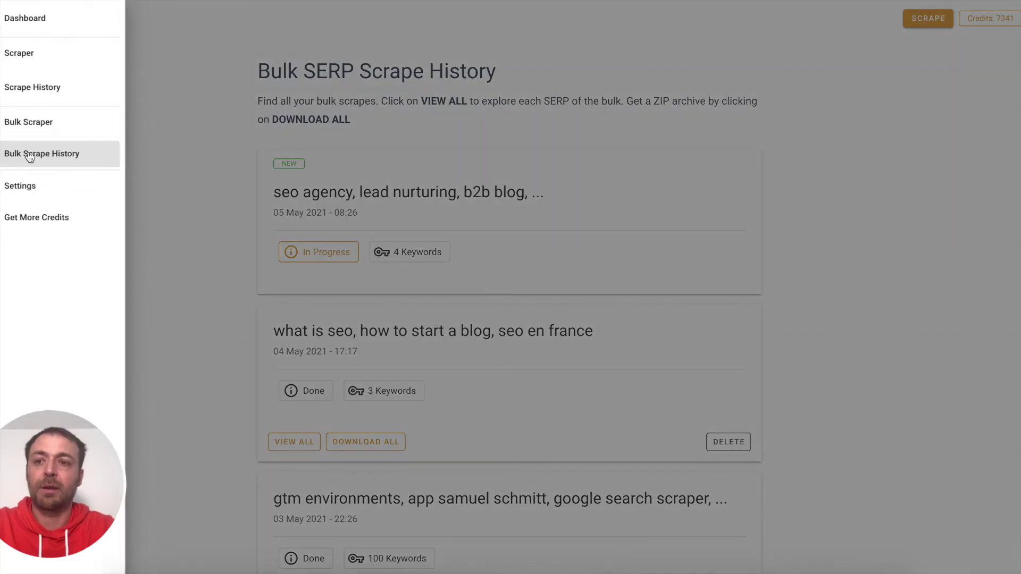
click(193, 130)
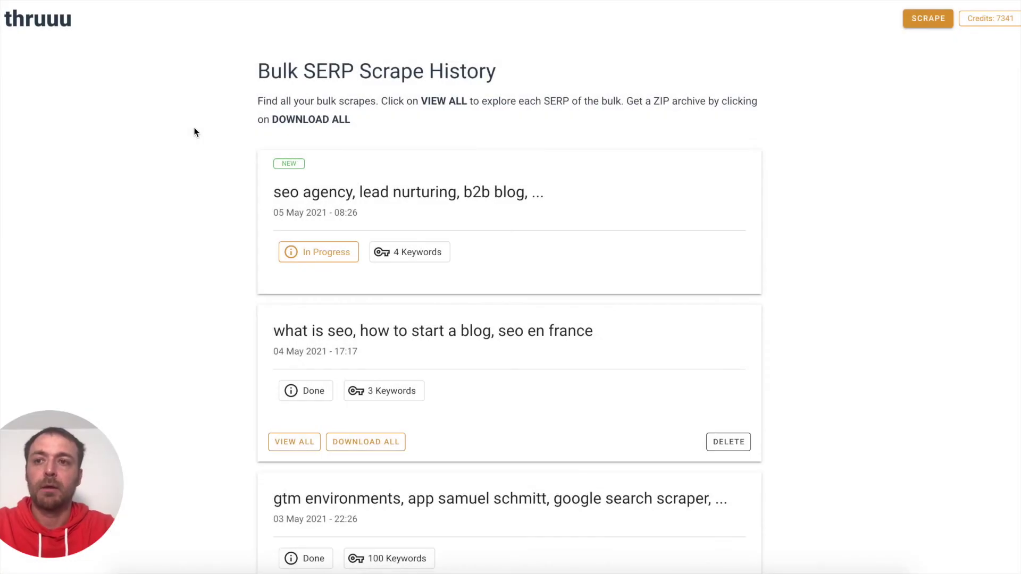
scroll(466, 130, down, 1)
scroll(466, 130, down, 2)
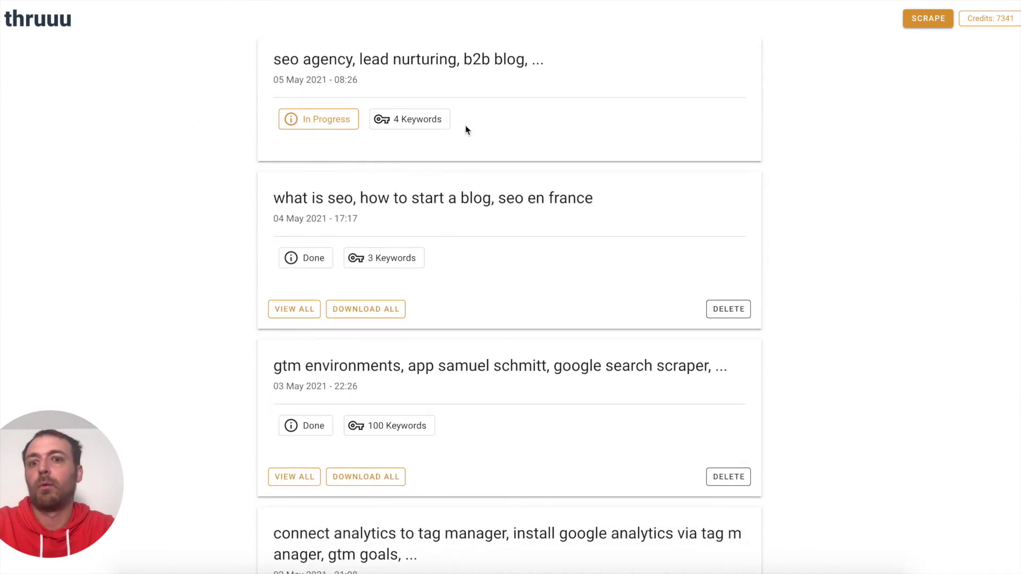
scroll(466, 130, up, 3)
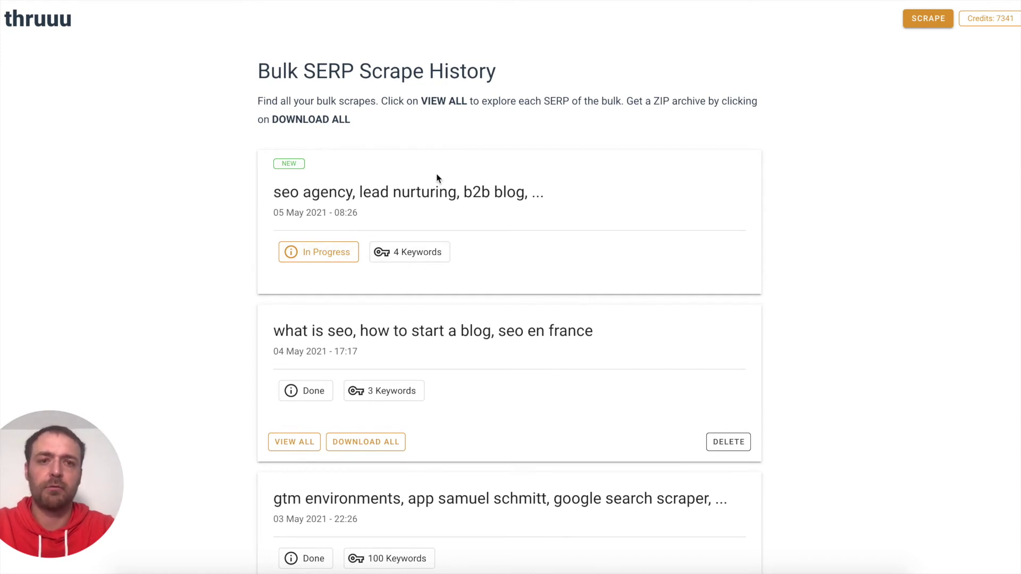
scroll(437, 178, down, 3)
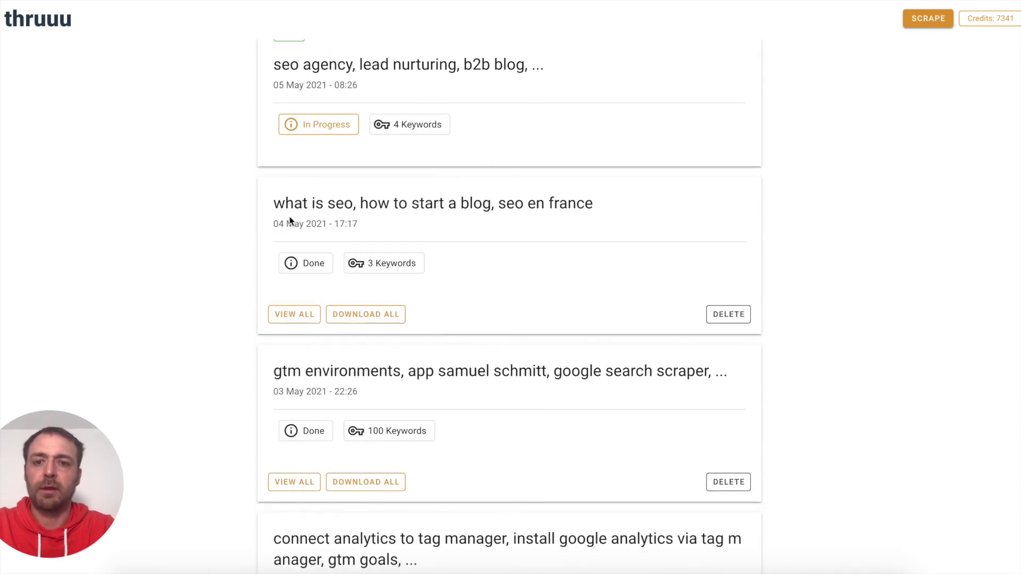
Review the 04 May bulk's 'how to start a blog' SERP insights (9863 words, 50 images), then go back.
click(299, 318)
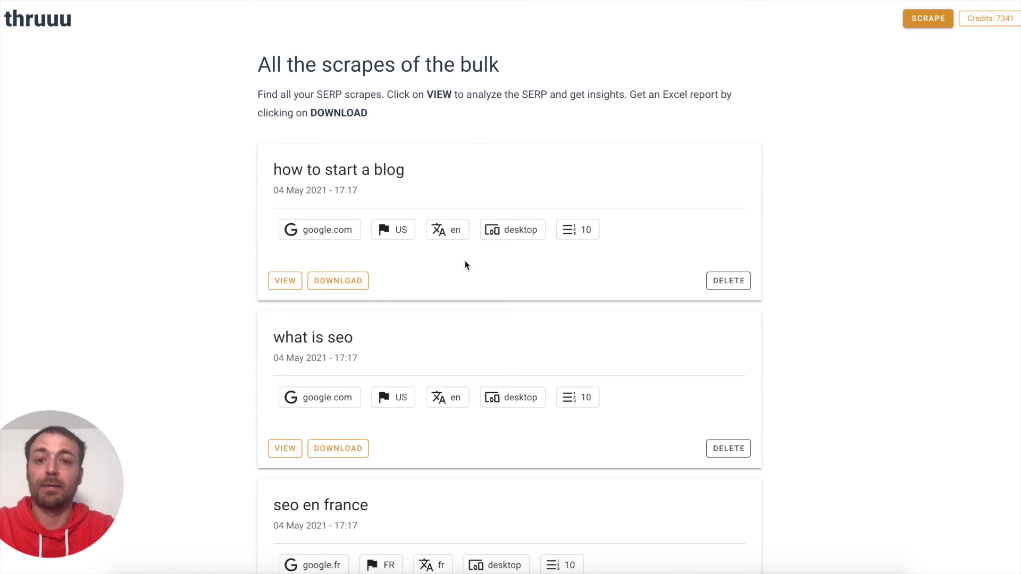
scroll(465, 265, down, 1)
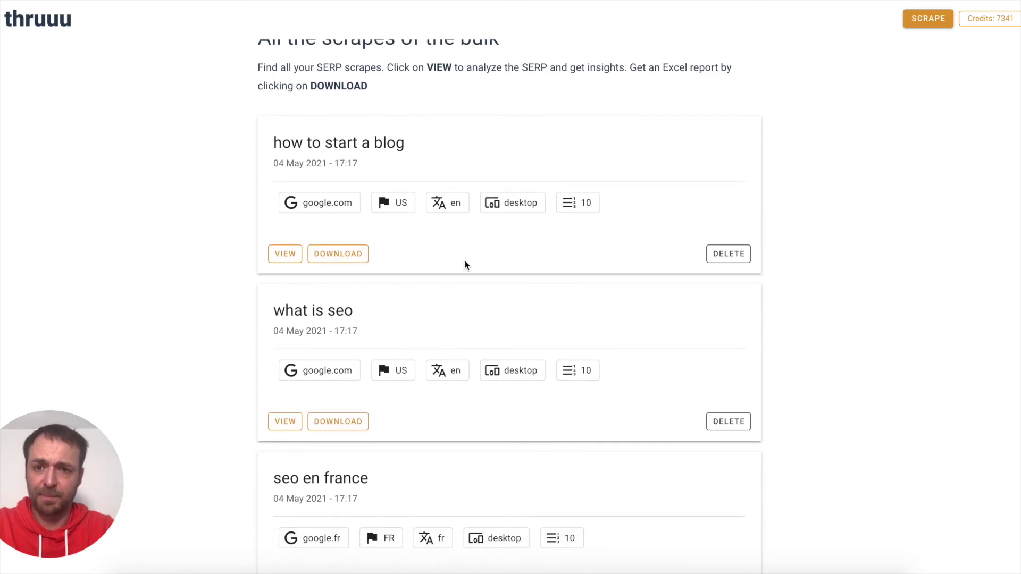
click(285, 255)
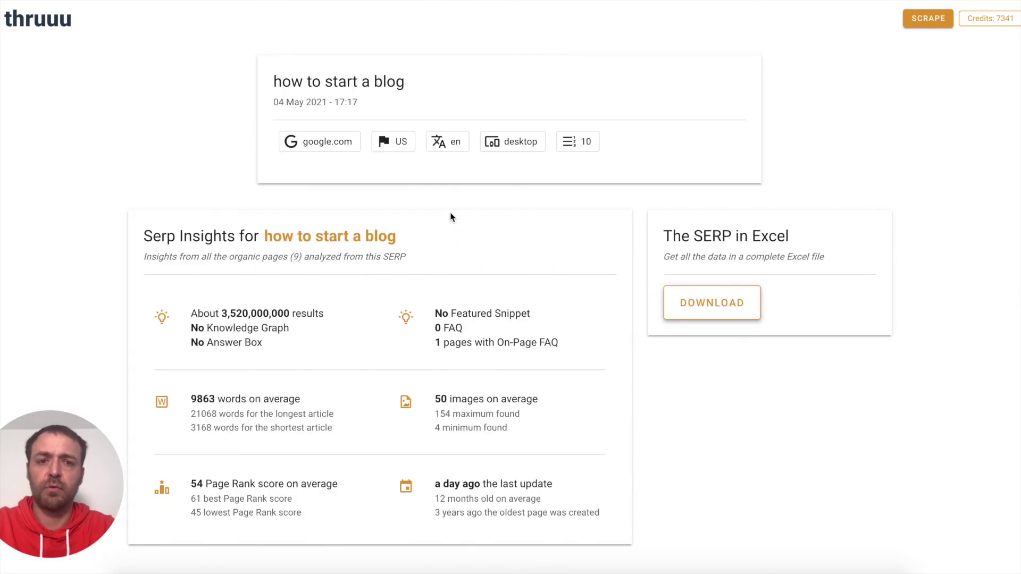
scroll(450, 217, down, 2)
scroll(543, 232, down, 5)
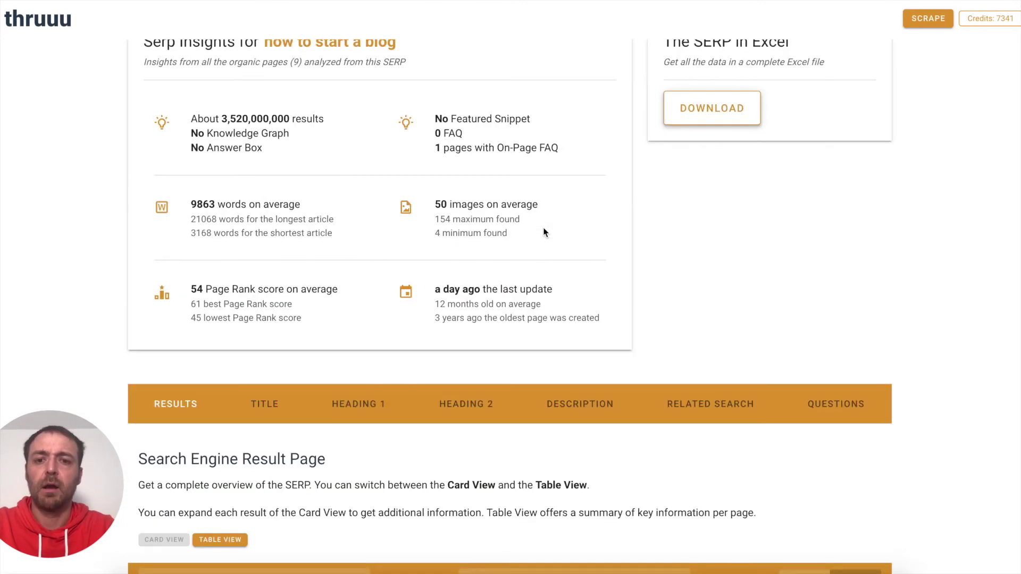
scroll(543, 232, down, 6)
scroll(544, 232, down, 5)
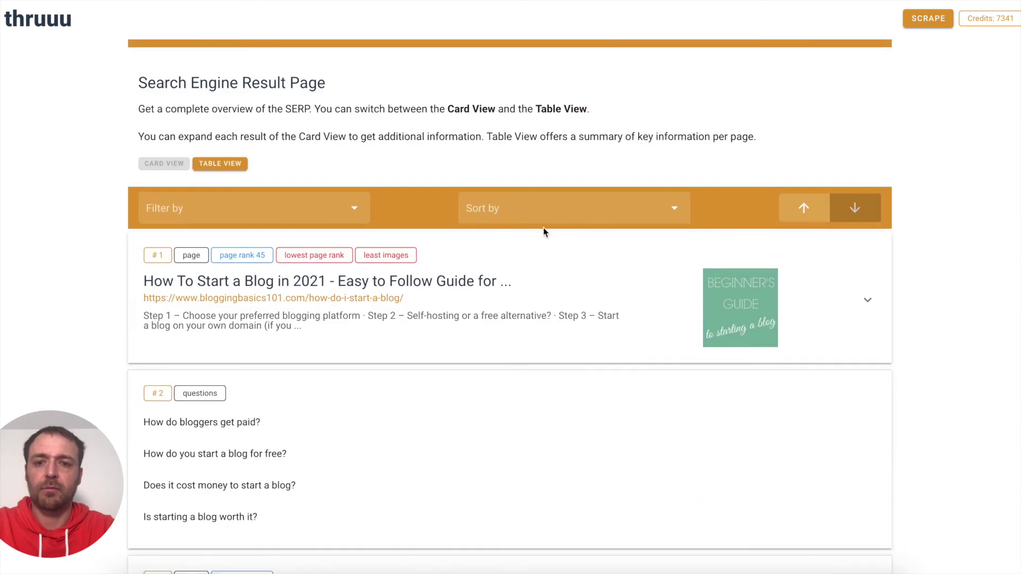
scroll(543, 233, up, 15)
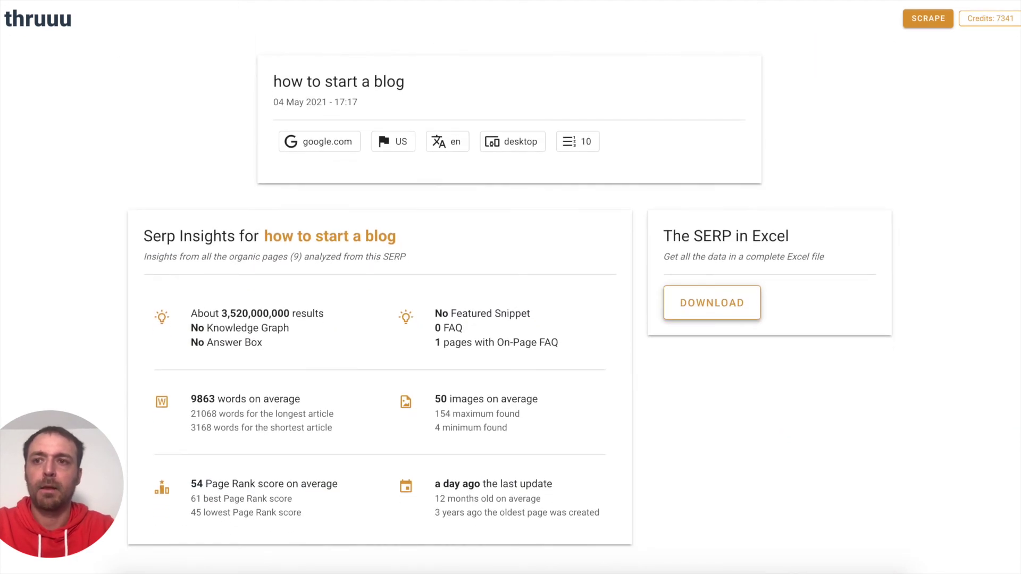
key(alt+Left)
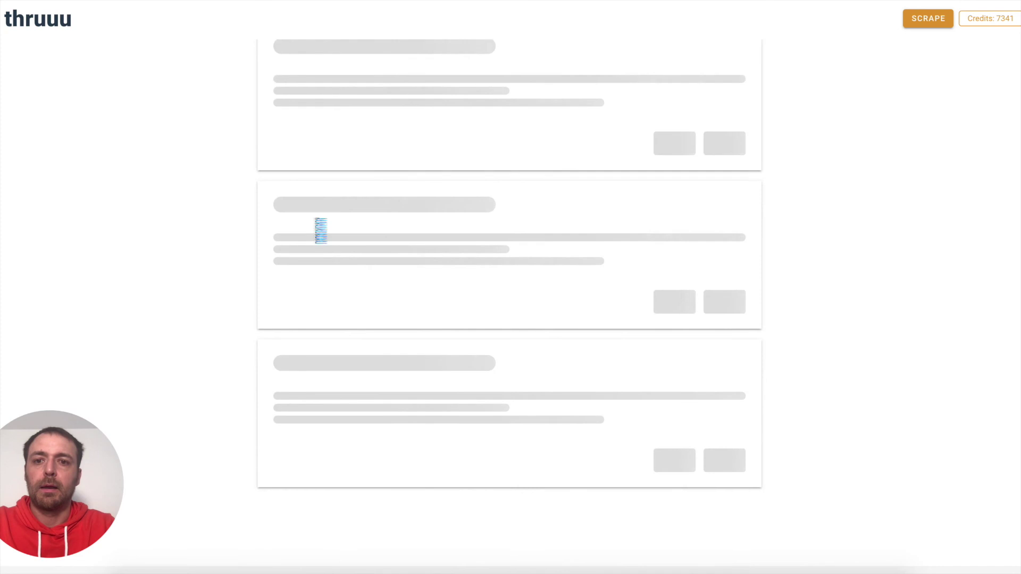
Check the finished bulk's backlink strategy, seo agency, b2b blog and lead nurturing scrapes, then return to history.
scroll(474, 274, down, 3)
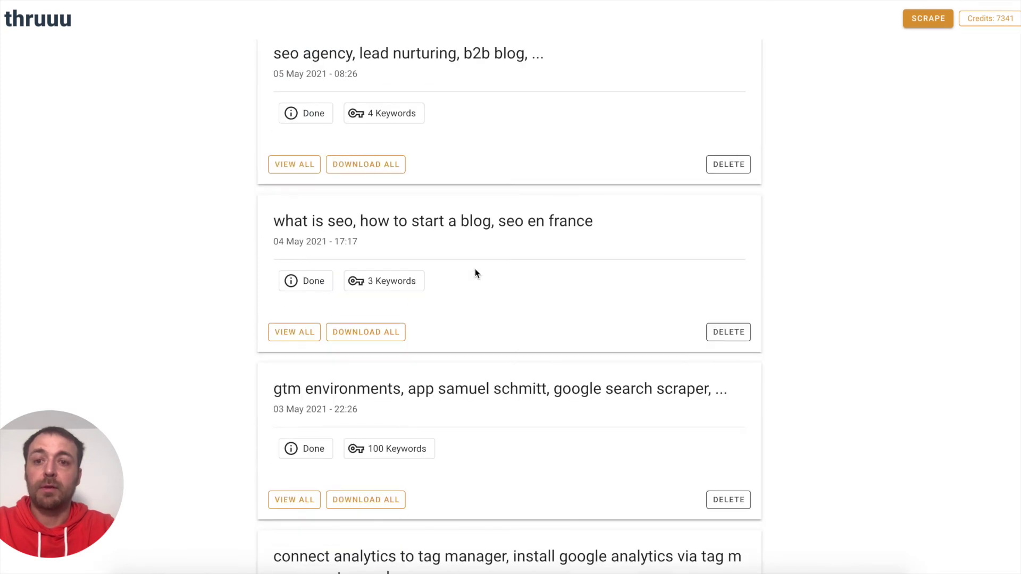
scroll(475, 273, up, 2)
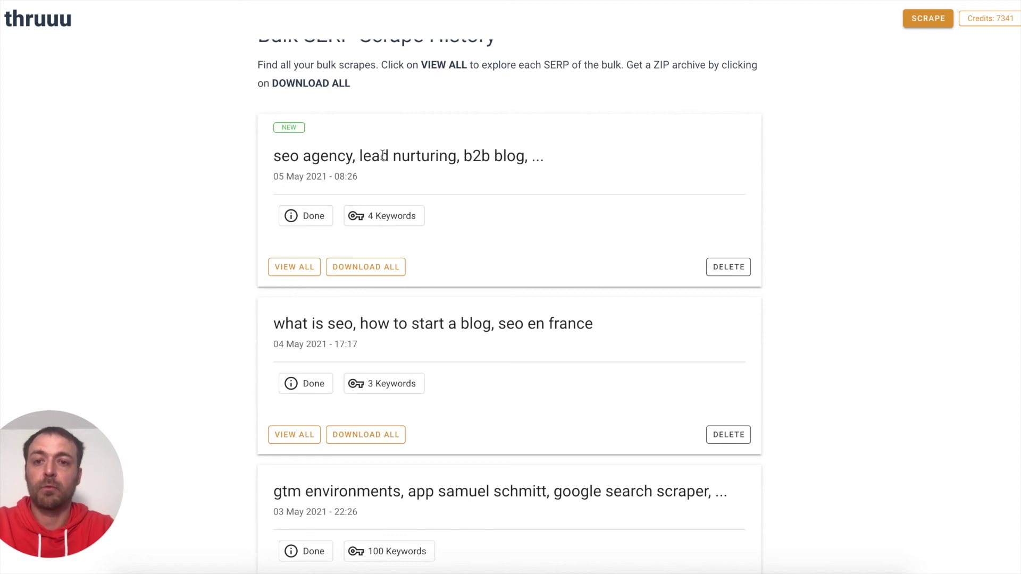
click(295, 267)
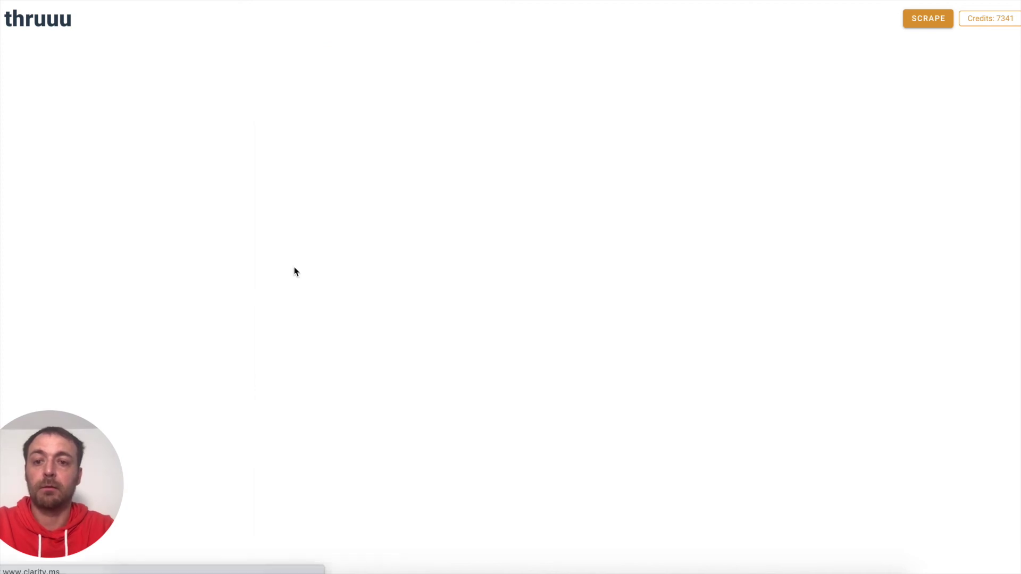
scroll(426, 221, down, 5)
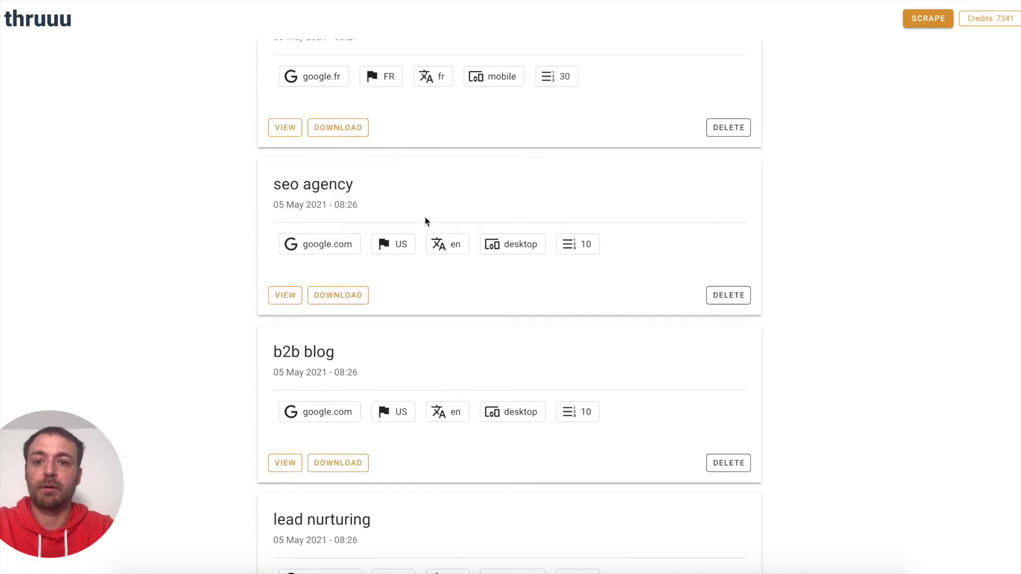
scroll(421, 251, down, 2)
scroll(420, 251, up, 5)
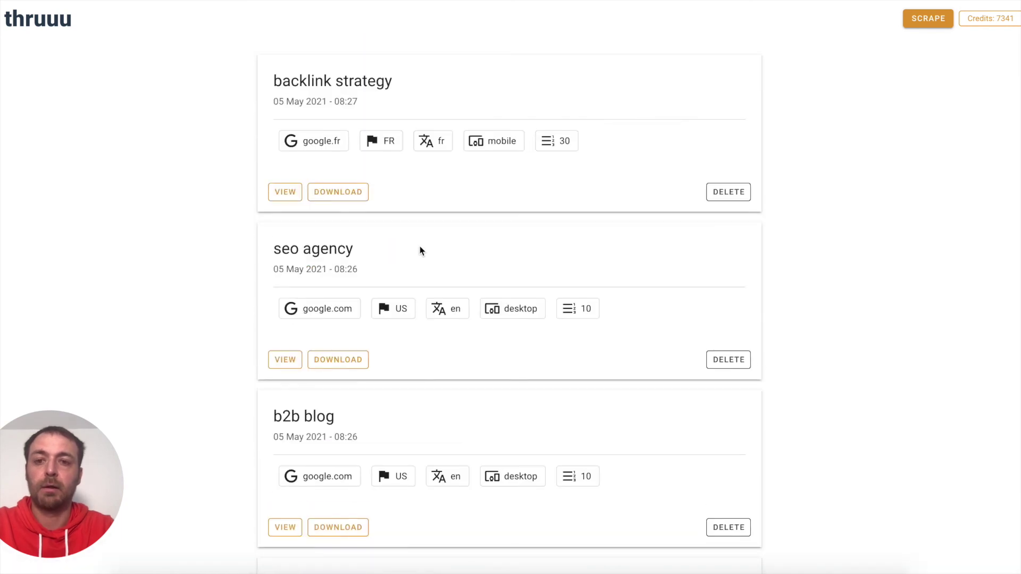
scroll(420, 251, up, 2)
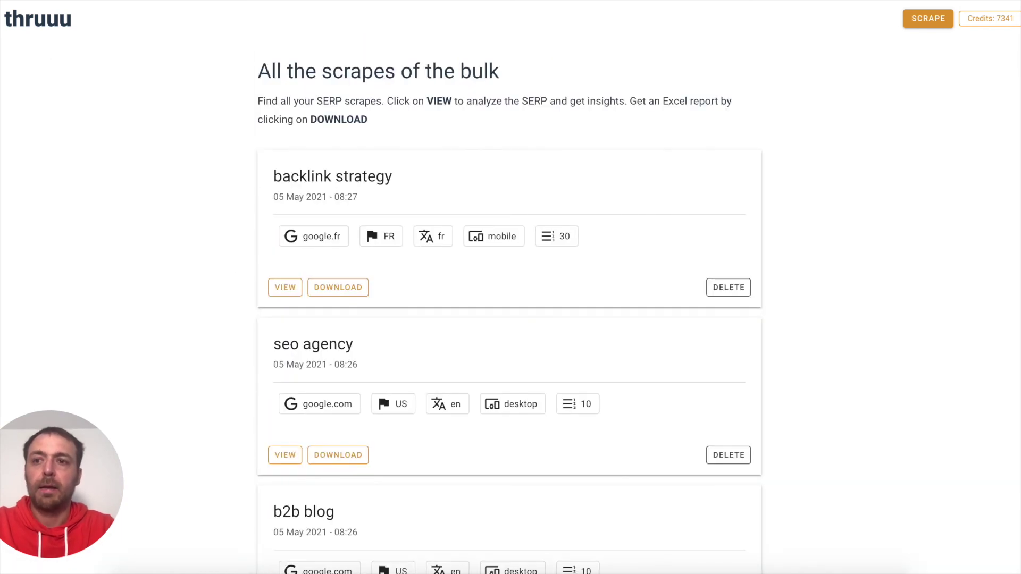
key(alt+Left)
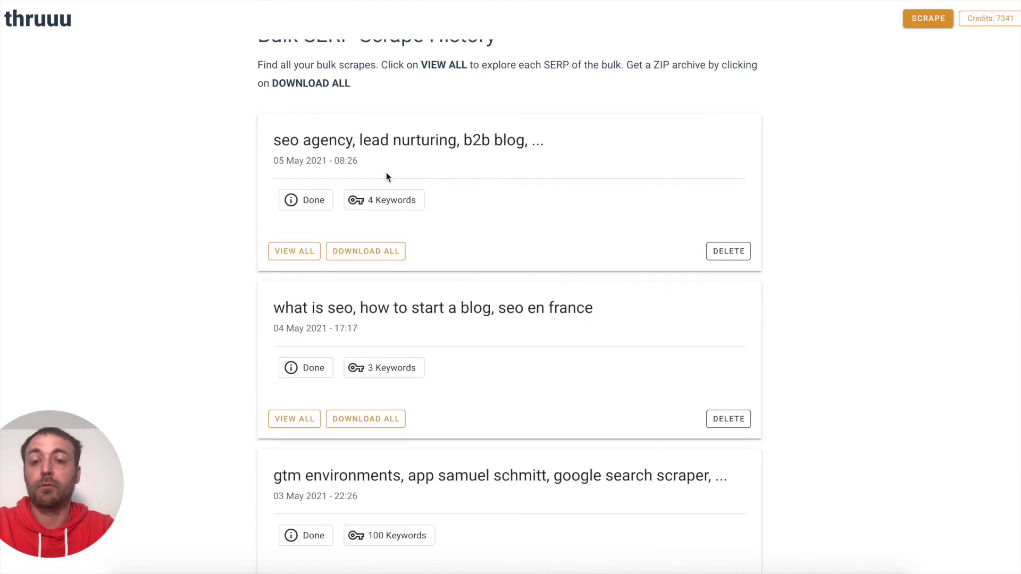
Download the new bulk's results as a ZIP and select its unpacked folder in Finder Downloads.
click(375, 252)
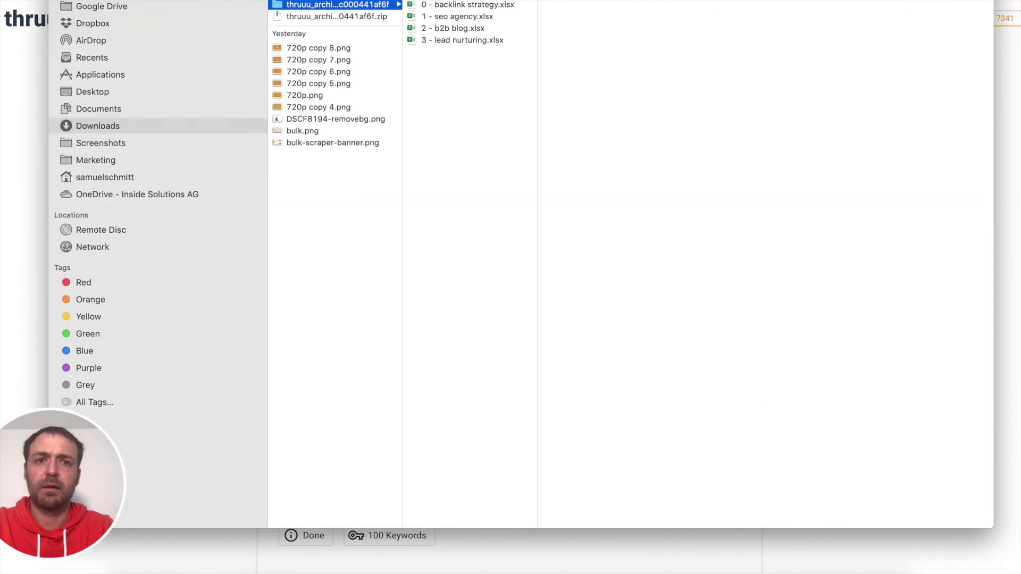
drag(142, 0, 145, 27)
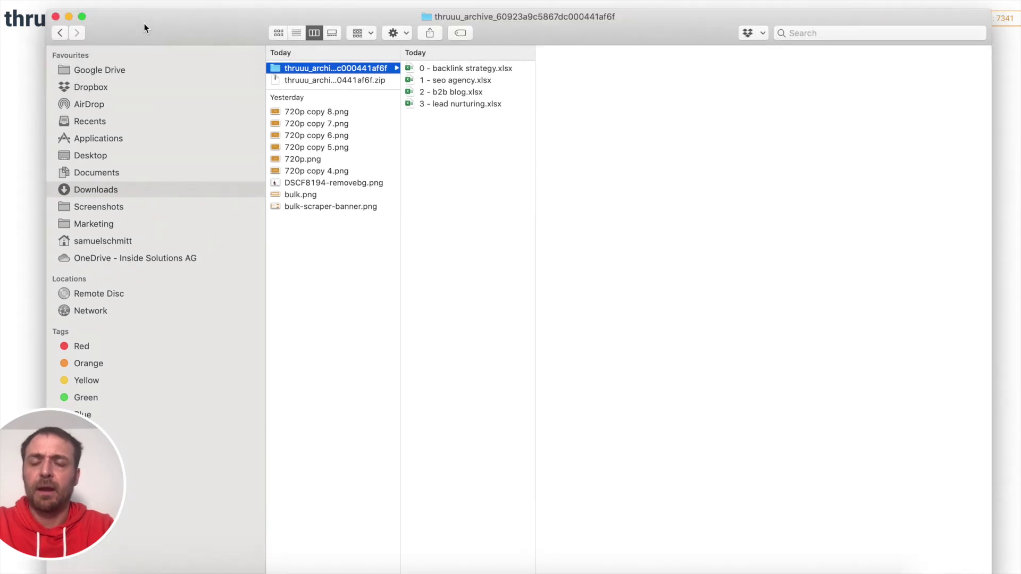
click(320, 81)
key(Up)
Preview the four per-keyword .xlsx files, then close Finder to return to thruuu.
key(Right)
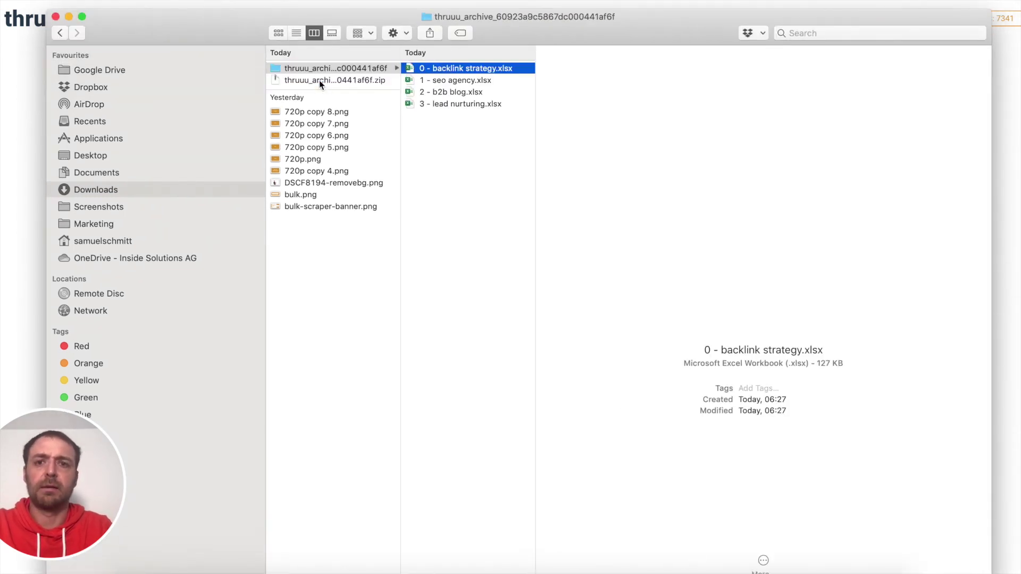
key(Down)
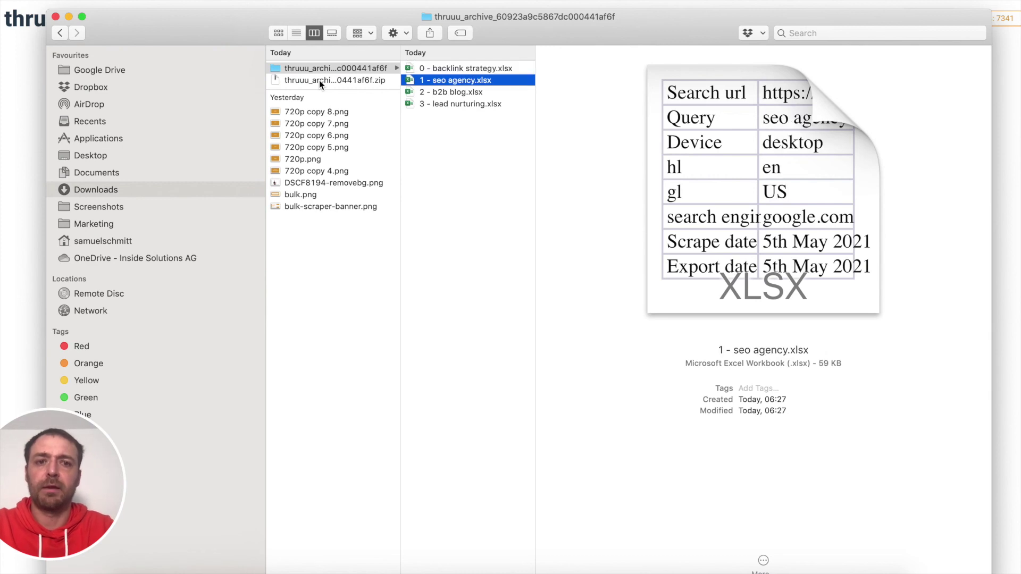
key(Down)
key(Down)
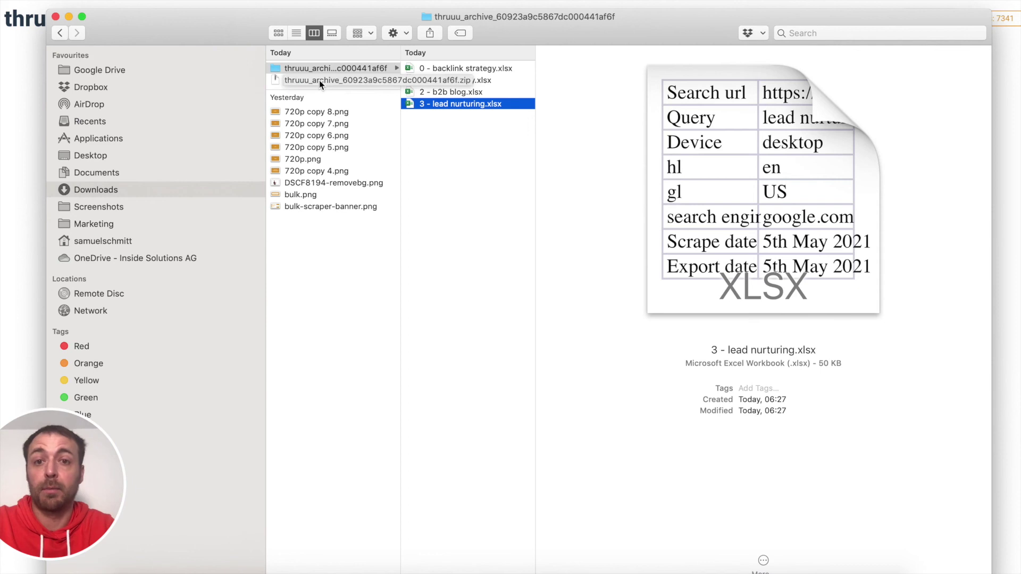
key(Up)
key(Up)
key(Up)
key(Down)
key(Down)
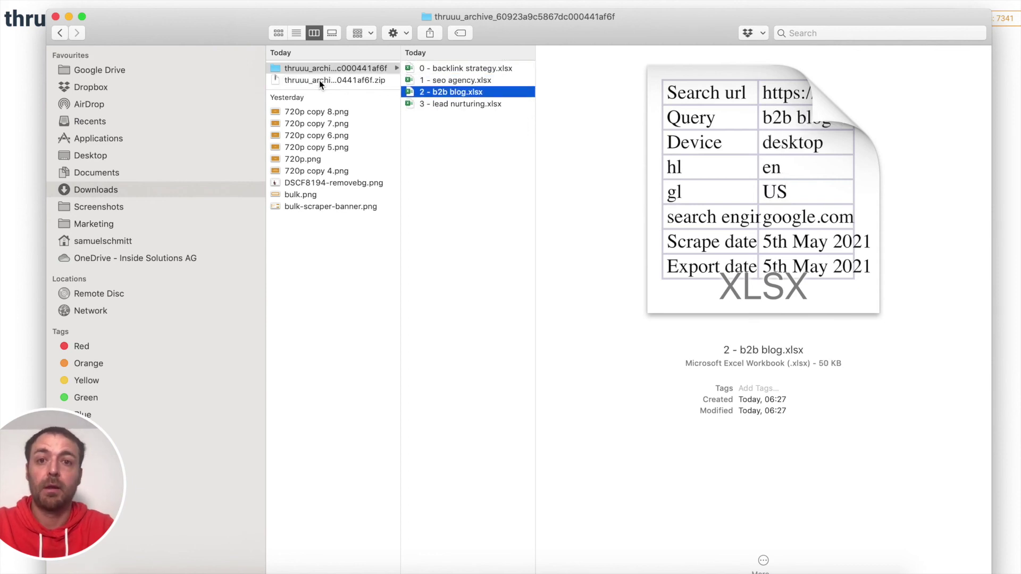
key(Down)
click(55, 17)
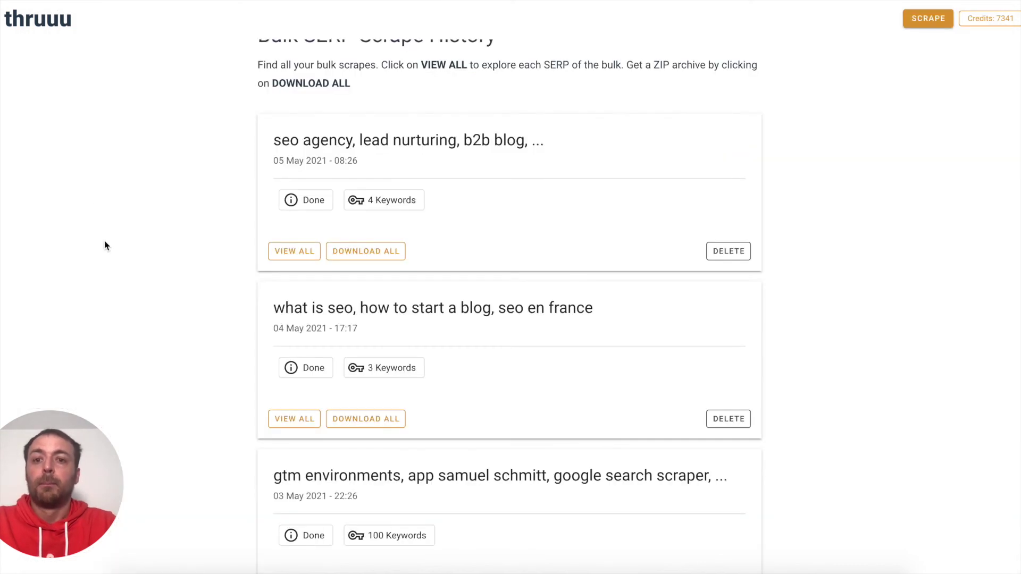
scroll(104, 245, up, 1)
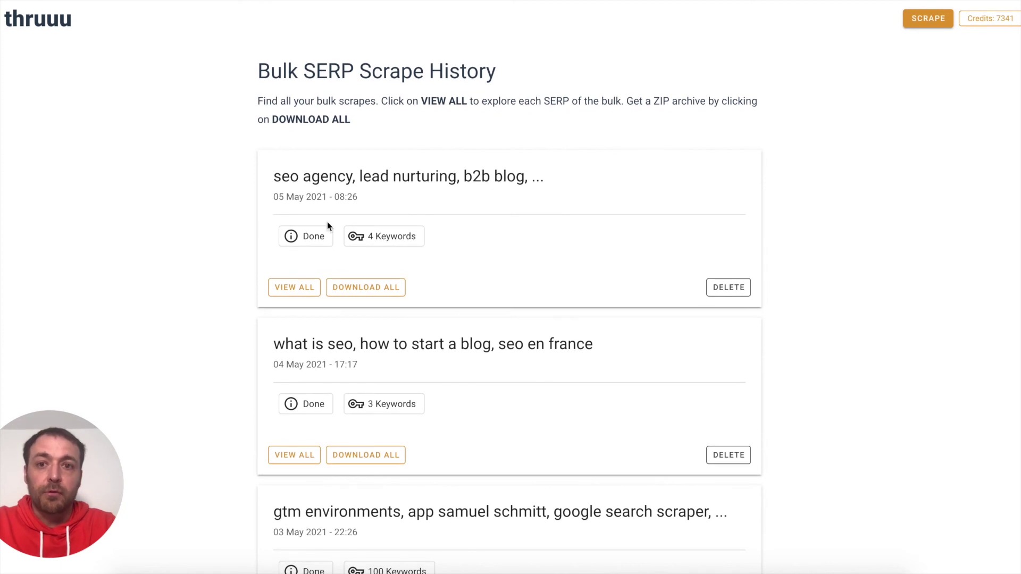